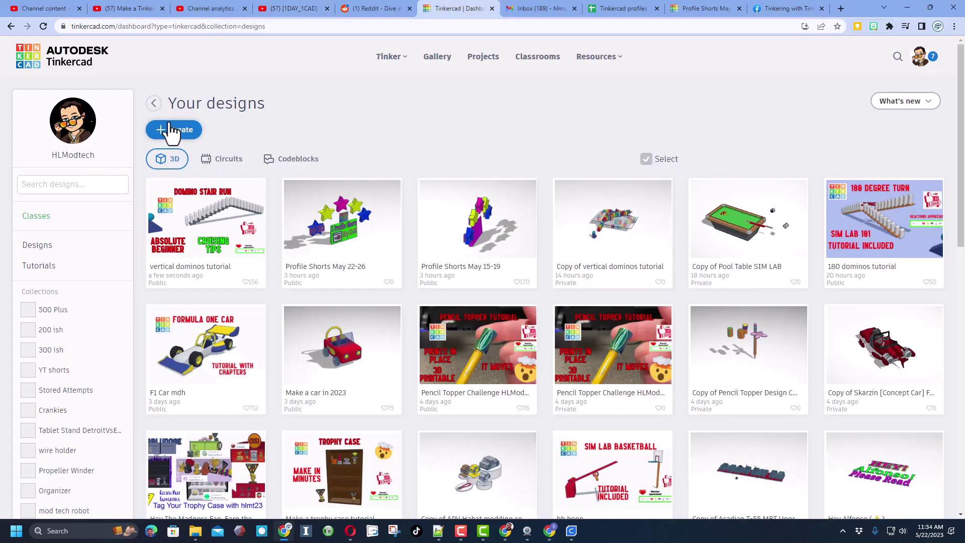
- Start a new empty 3D design and rename it 'deco shelf'
{"action": "left_click", "coordinate": [171, 129]}
{"action": "left_click", "coordinate": [193, 165]}
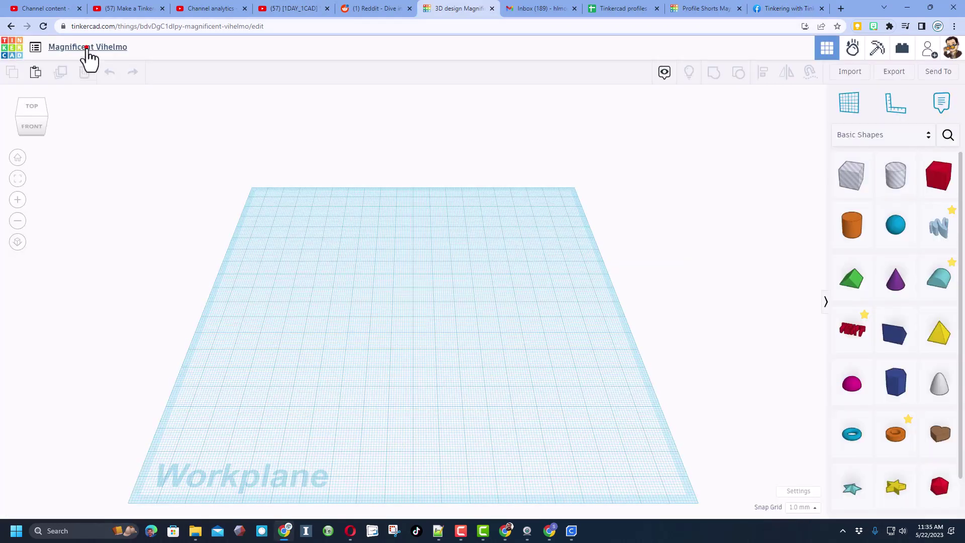
{"action": "left_click", "coordinate": [88, 47]}
{"action": "type", "text": "deco shelf"}
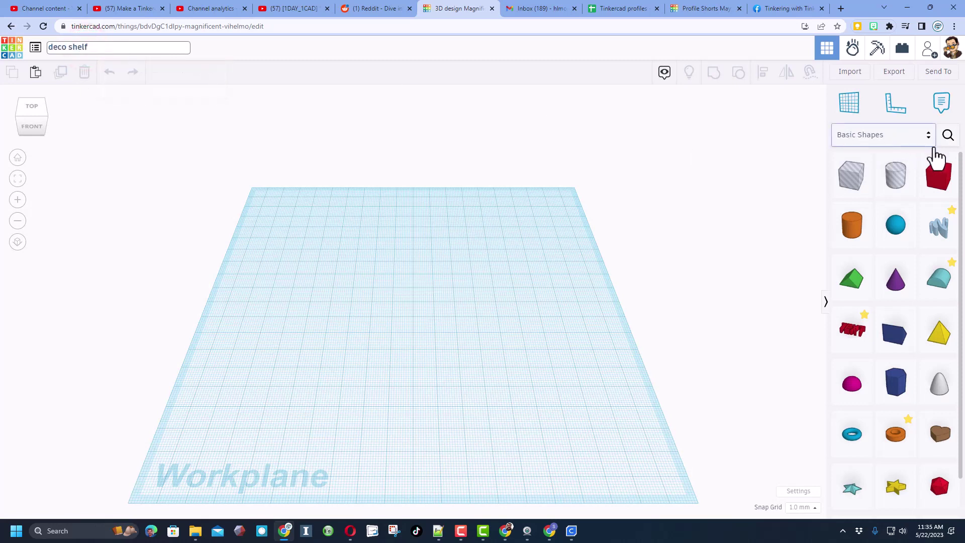
- Search the Community shapes for 'soft'
{"action": "left_click", "coordinate": [948, 135]}
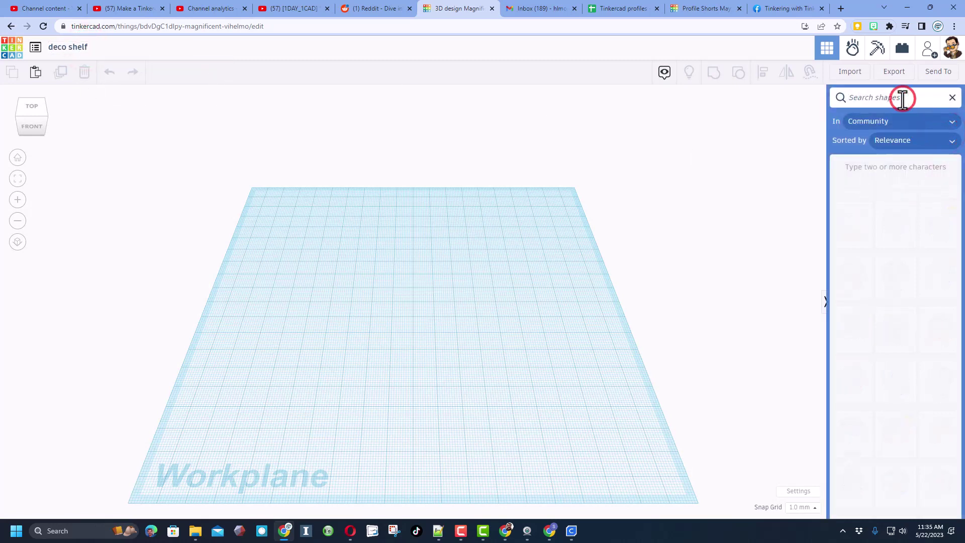
{"action": "left_click", "coordinate": [859, 97]}
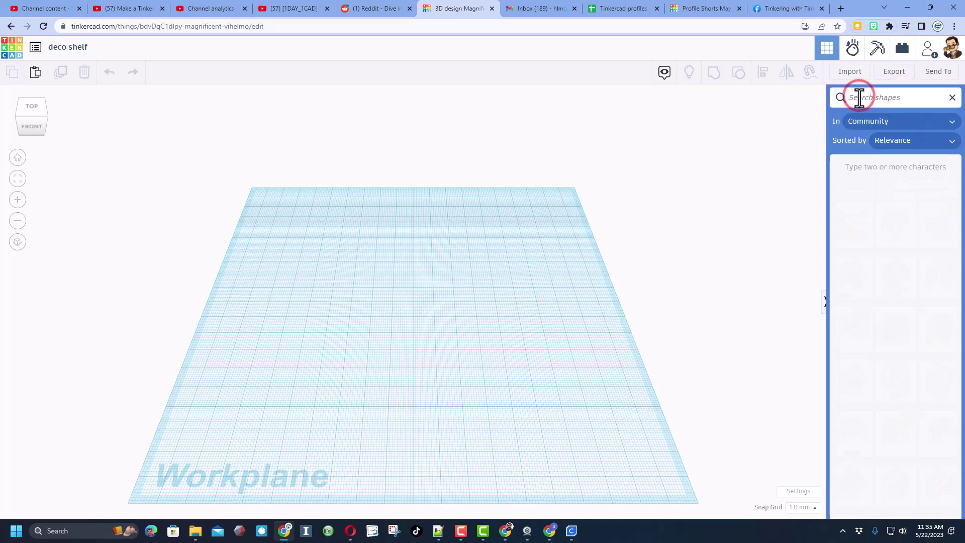
{"action": "type", "text": "soft"}
- Place the SoftBox community shape on the workplane
{"action": "left_click_drag", "start_coordinate": [859, 208], "coordinate": [321, 273]}
{"action": "right_click_drag", "start_coordinate": [394, 287], "coordinate": [360, 281]}
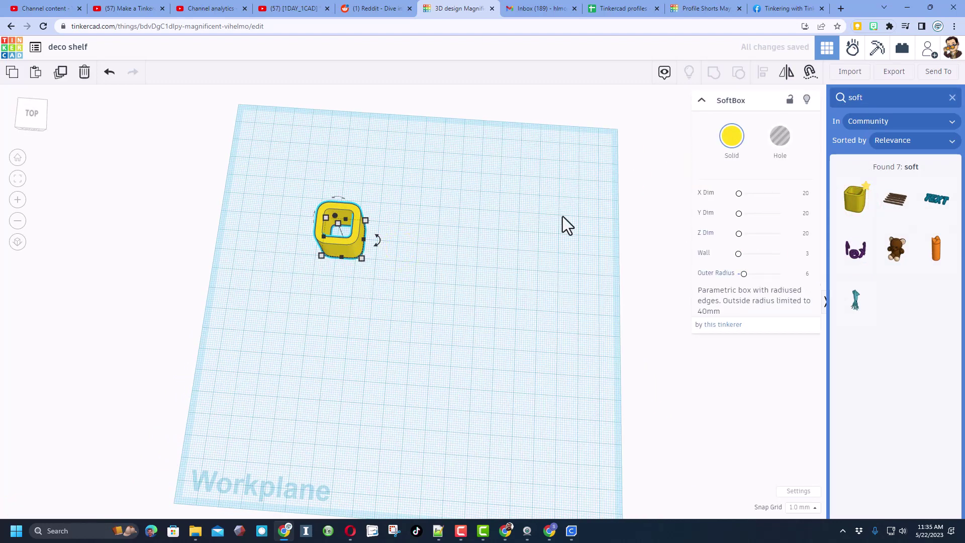
{"action": "right_click_drag", "start_coordinate": [355, 265], "coordinate": [378, 213]}
{"action": "right_click_drag", "start_coordinate": [417, 287], "coordinate": [394, 301]}
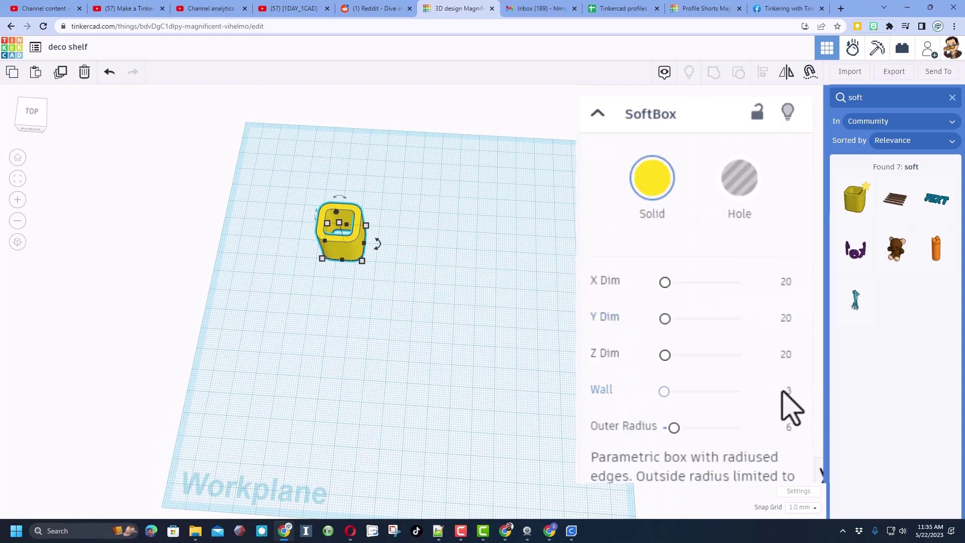
- Set the SoftBox's wall to 1.5, X width to 60 and Z height to 15
{"action": "left_click", "coordinate": [806, 254]}
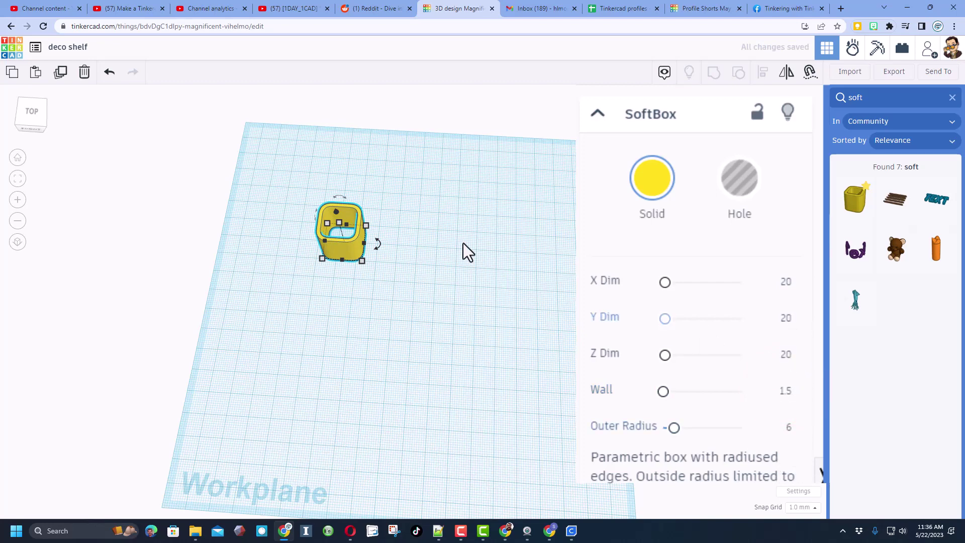
{"action": "left_click", "coordinate": [784, 283]}
{"action": "type", "text": "60"}
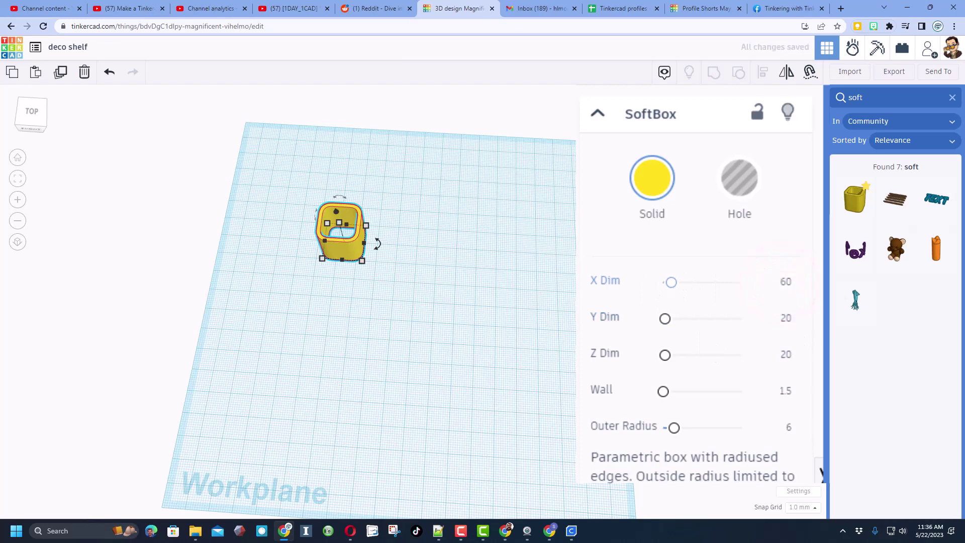
{"action": "left_click", "coordinate": [390, 291]}
{"action": "right_click_drag", "start_coordinate": [383, 303], "coordinate": [410, 267]}
{"action": "left_click", "coordinate": [411, 271]}
{"action": "left_click", "coordinate": [782, 356]}
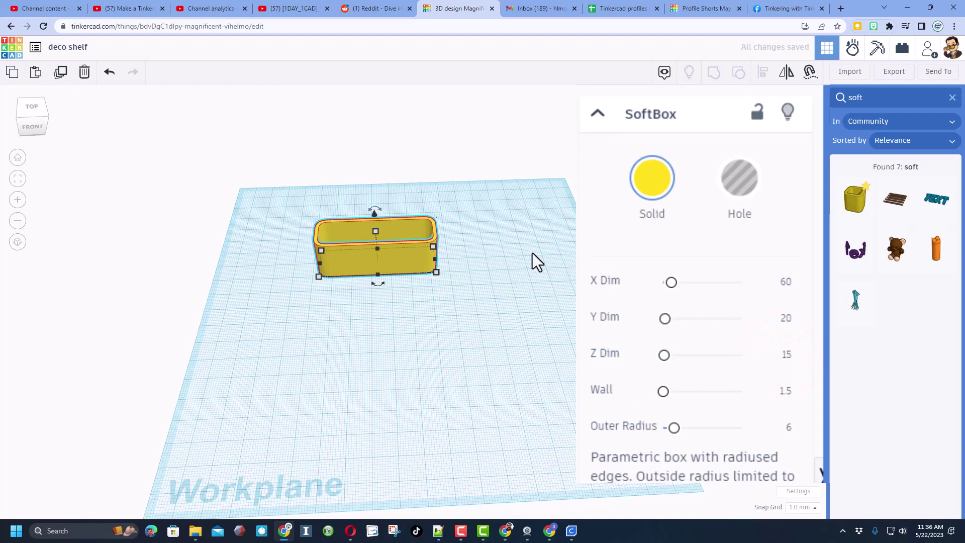
{"action": "type", "text": "15"}
{"action": "key", "text": "Return"}
- Colour the SoftBox brown from the Solid colour palette
{"action": "left_click", "coordinate": [732, 143]}
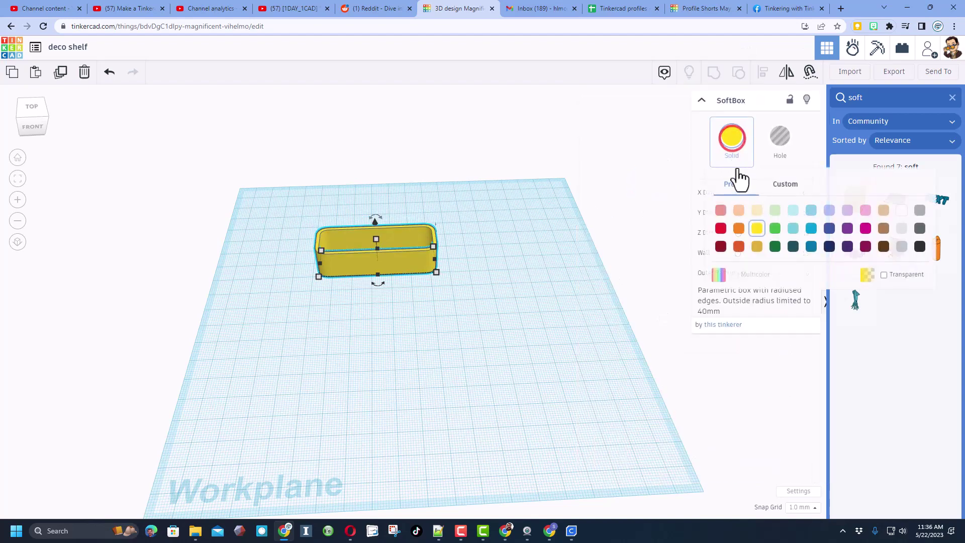
{"action": "left_click", "coordinate": [884, 246]}
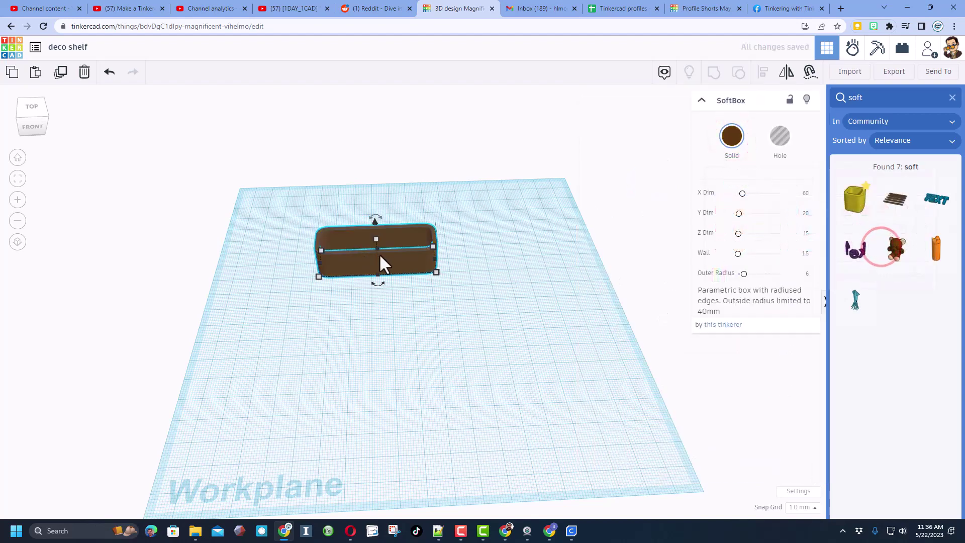
{"action": "right_click_drag", "start_coordinate": [379, 253], "coordinate": [211, 259]}
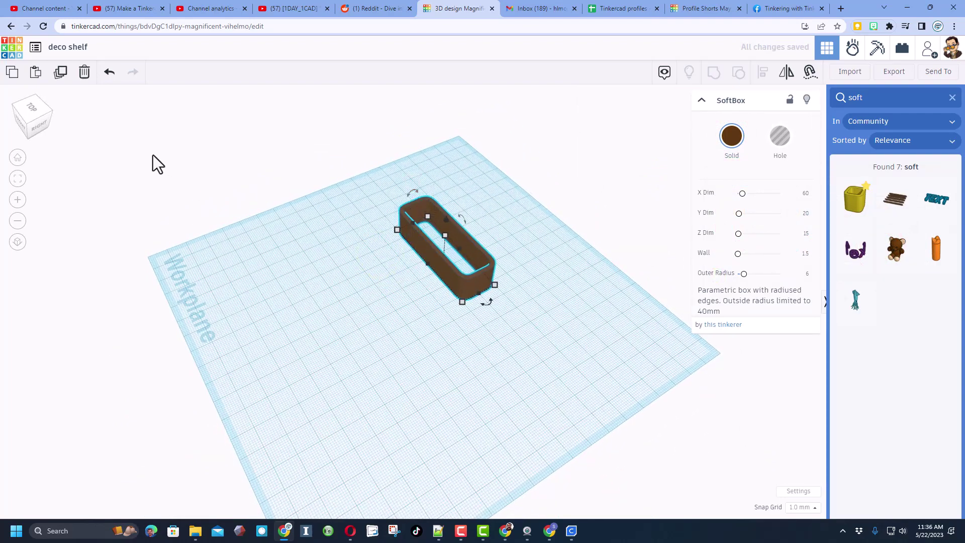
{"action": "left_click", "coordinate": [29, 122]}
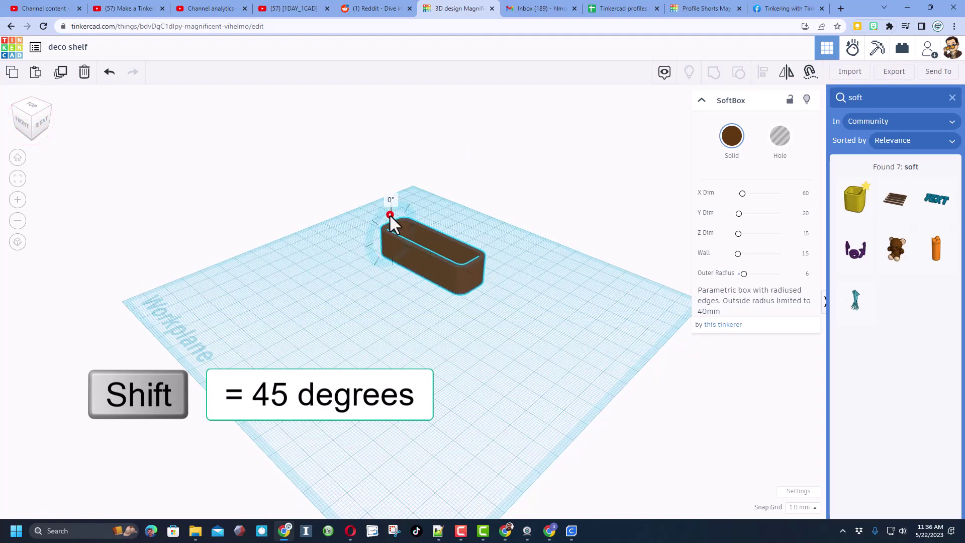
- Rotate the SoftBox 90° upright and drop it onto the workplane, checking the reference photo
{"action": "left_click_drag", "start_coordinate": [390, 215], "coordinate": [381, 244], "text": "shift"}
{"action": "left_click", "coordinate": [364, 282]}
{"action": "right_click_drag", "start_coordinate": [364, 281], "coordinate": [421, 247]}
{"action": "left_click", "coordinate": [420, 248]}
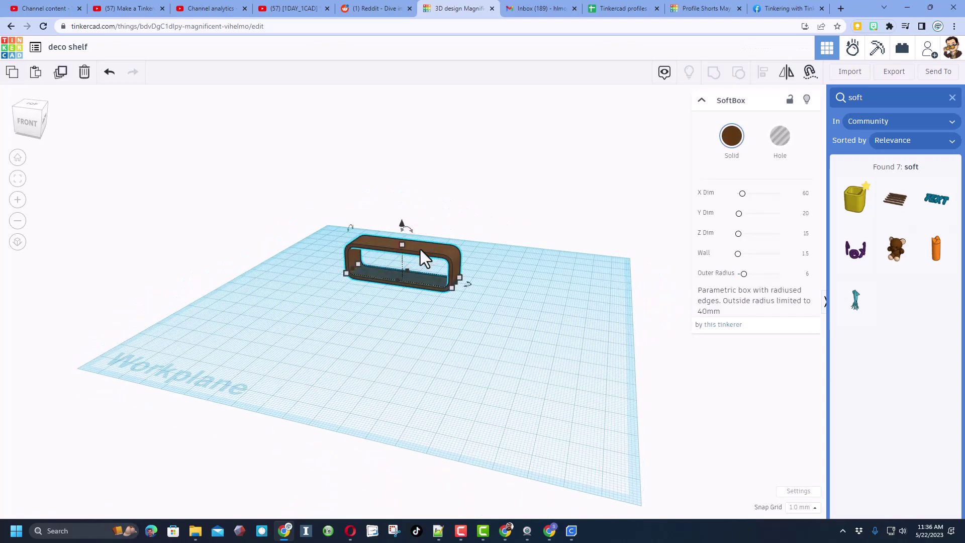
{"action": "key", "text": "d"}
{"action": "left_click", "coordinate": [371, 308]}
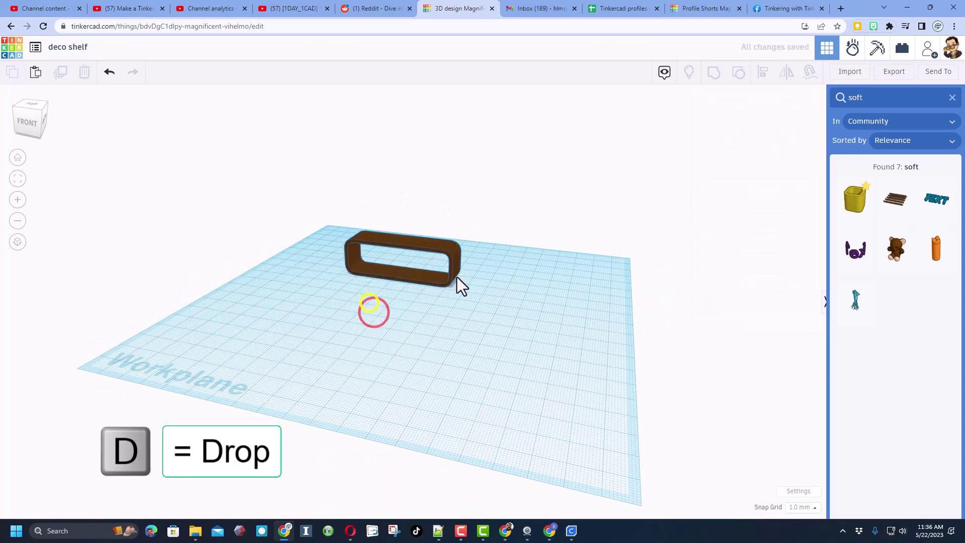
{"action": "right_click_drag", "start_coordinate": [441, 316], "coordinate": [403, 294]}
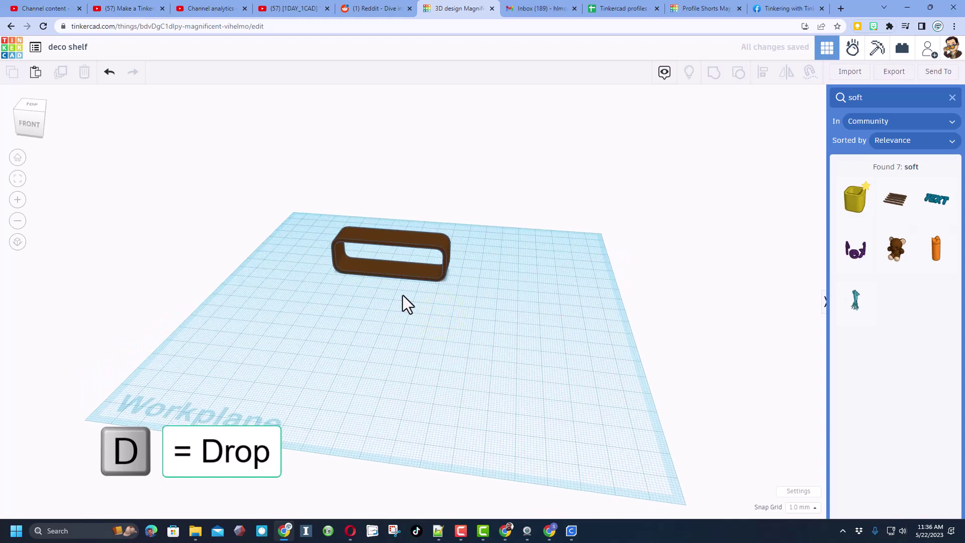
{"action": "key", "text": "ctrl+9"}
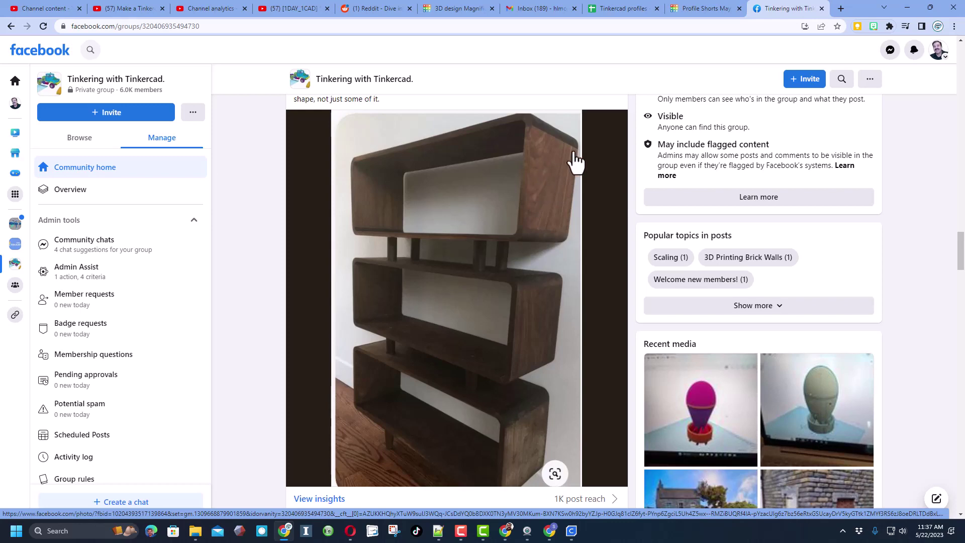
{"action": "key", "text": "ctrl+6"}
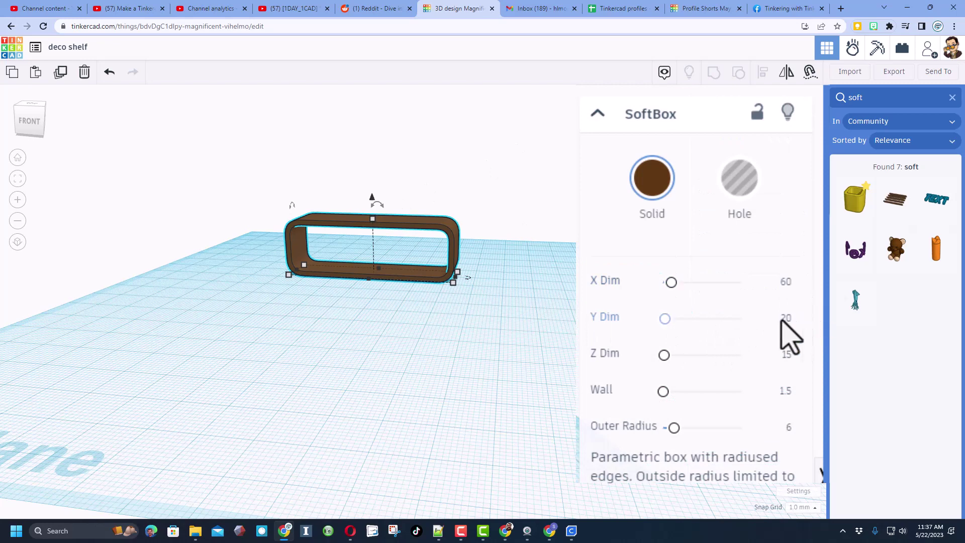
- Set the SoftBox's Y depth to 25
{"action": "left_click", "coordinate": [782, 320]}
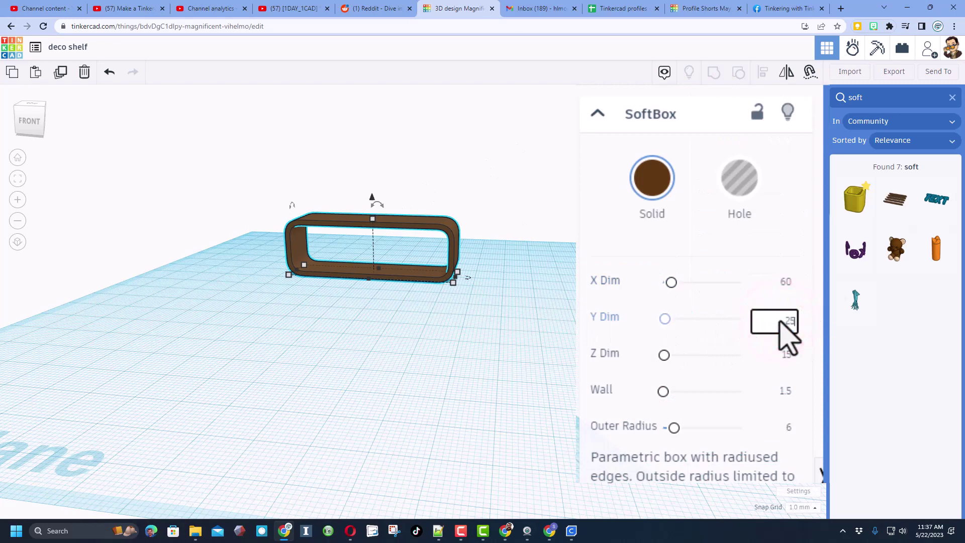
{"action": "key", "text": "Return"}
{"action": "right_click_drag", "start_coordinate": [394, 258], "coordinate": [485, 284]}
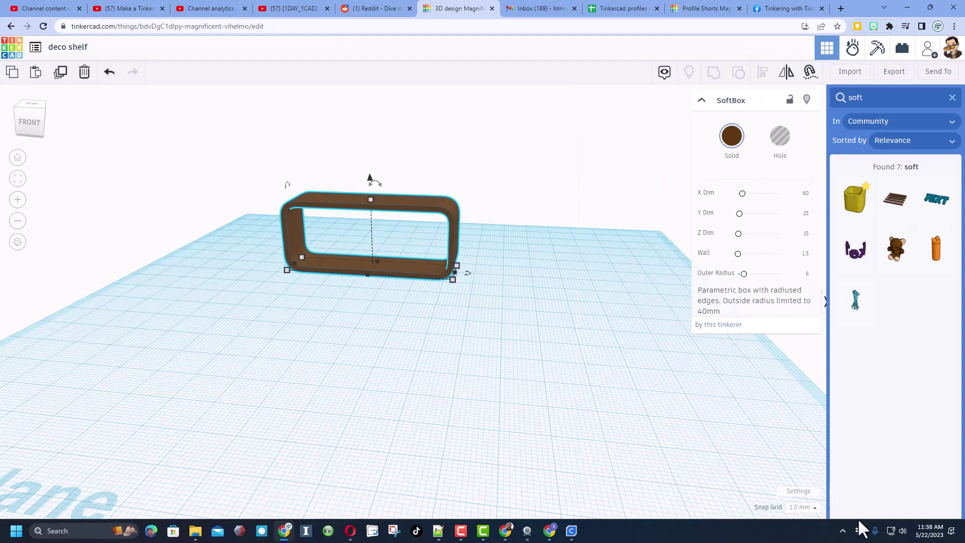
- Set the snap grid to 5.0 mm and raise the box above the workplane
{"action": "left_click", "coordinate": [800, 507]}
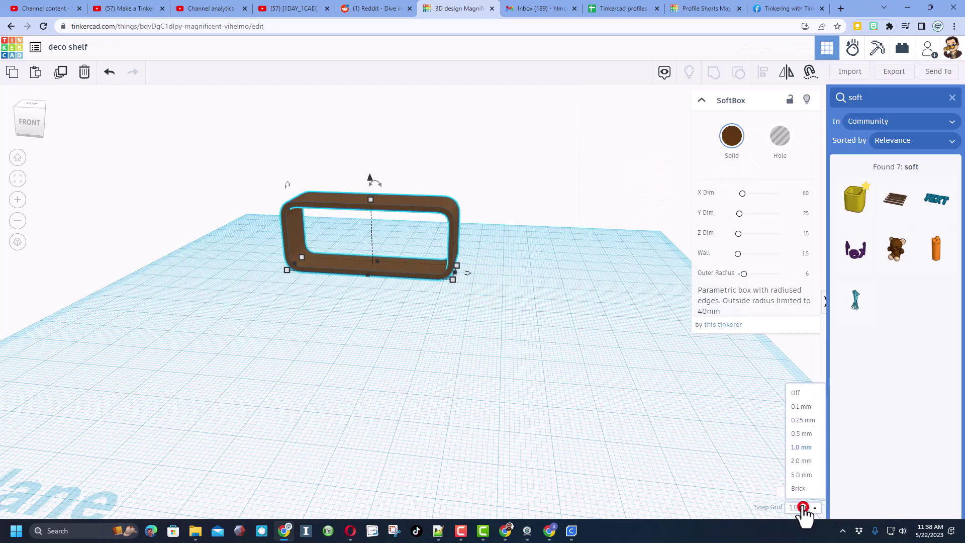
{"action": "left_click", "coordinate": [803, 475]}
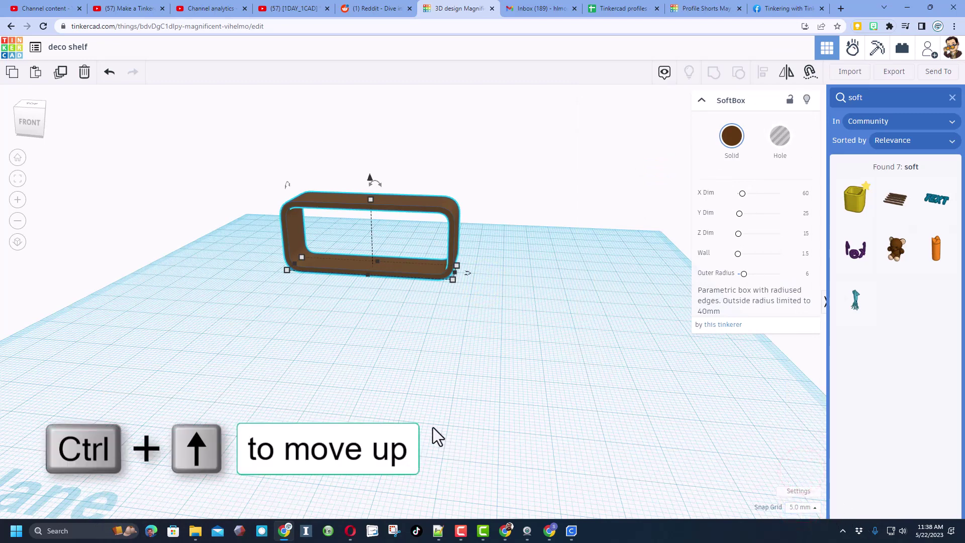
{"action": "key", "text": "ctrl+Up"}
{"action": "key", "text": "ctrl+Up"}
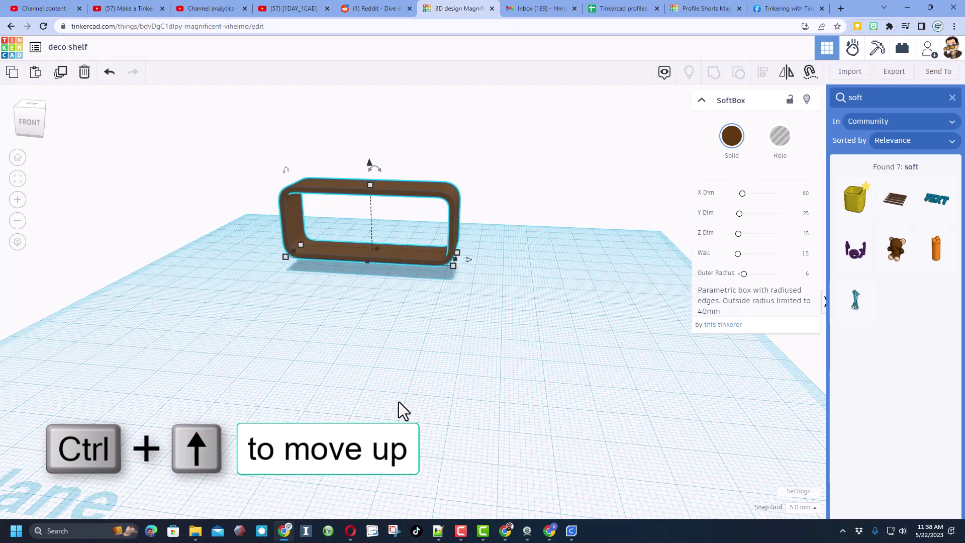
{"action": "left_click", "coordinate": [421, 291]}
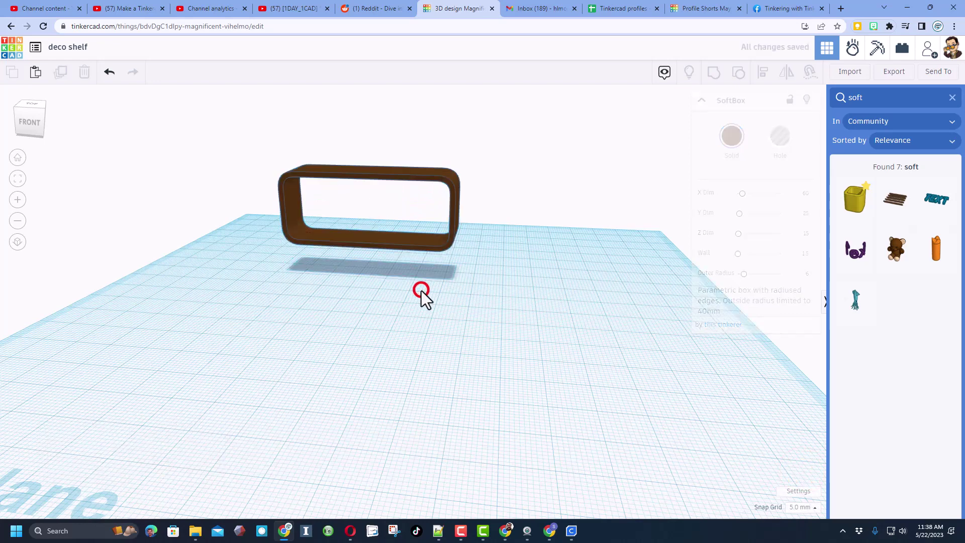
- Add a cylinder from Basic Shapes and set its height to 10 mm
{"action": "left_click", "coordinate": [951, 98]}
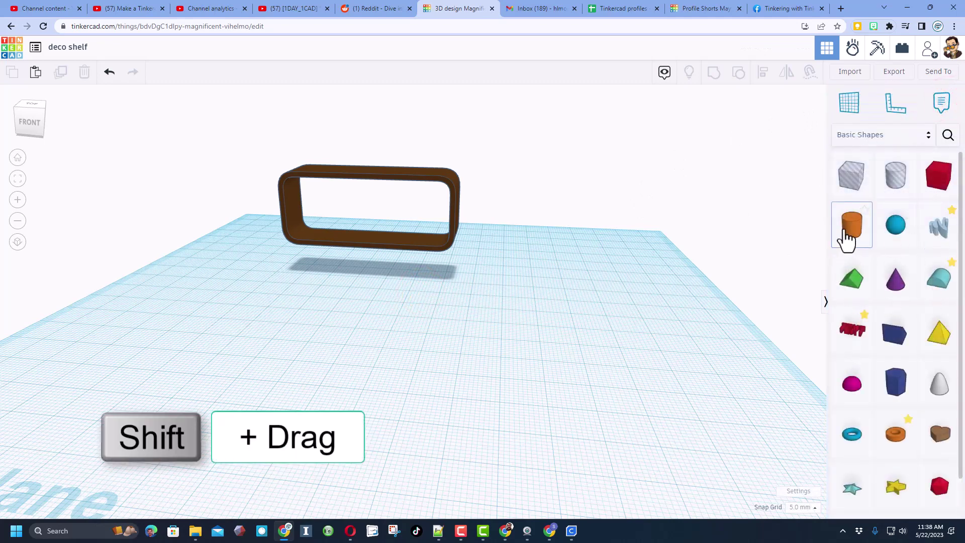
{"action": "left_click_drag", "start_coordinate": [852, 225], "coordinate": [454, 291]}
{"action": "left_click", "coordinate": [454, 291]}
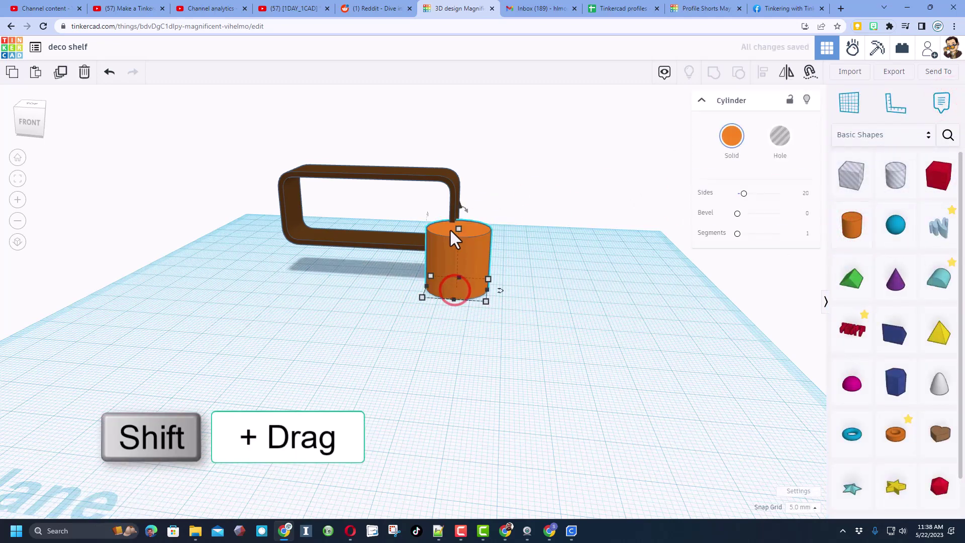
{"action": "left_click_drag", "start_coordinate": [459, 228], "coordinate": [475, 164], "text": "shift"}
{"action": "left_click", "coordinate": [501, 230]}
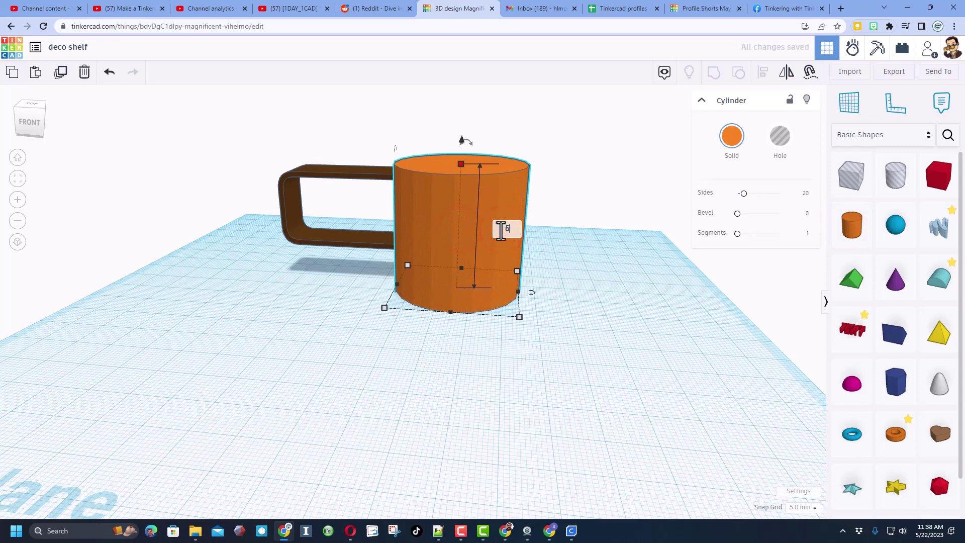
{"action": "type", "text": "5"}
{"action": "key", "text": "Return"}
{"action": "left_click_drag", "start_coordinate": [457, 273], "coordinate": [457, 266]}
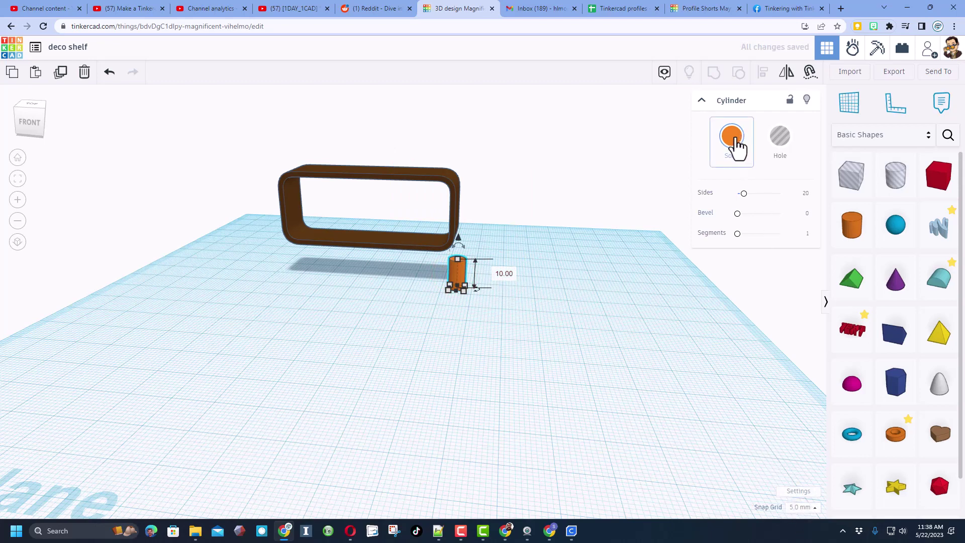
- Colour the cylinder brown and give it a bevel of 2
{"action": "left_click", "coordinate": [734, 137]}
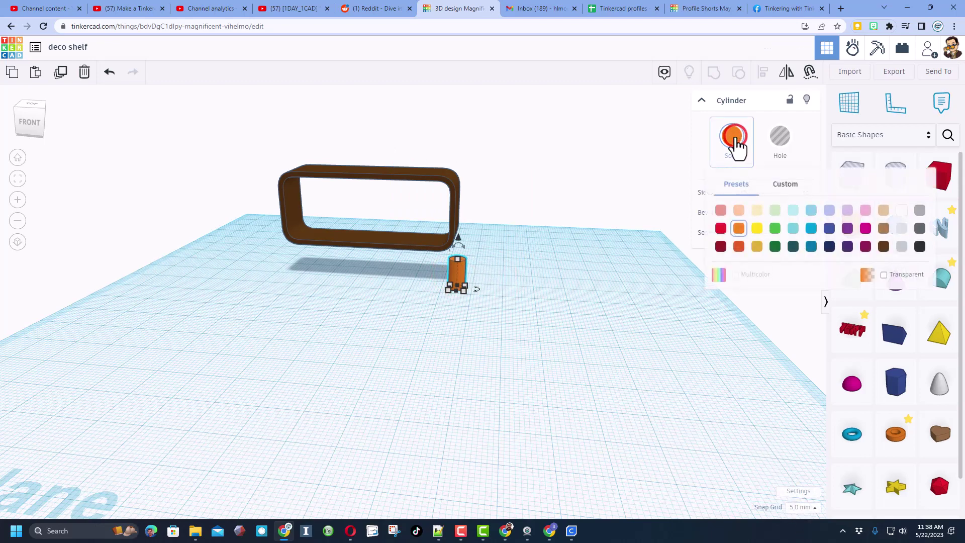
{"action": "left_click", "coordinate": [883, 246]}
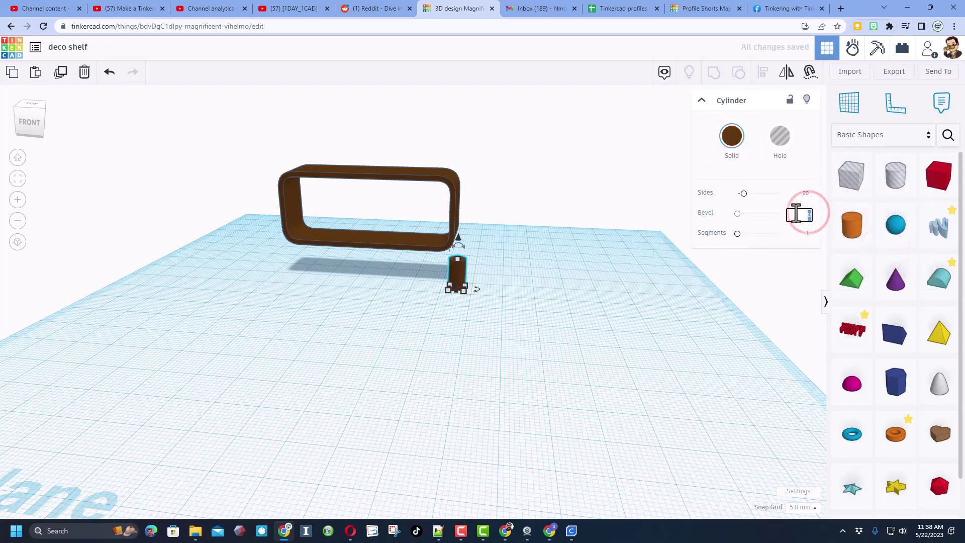
{"action": "key", "text": "Return"}
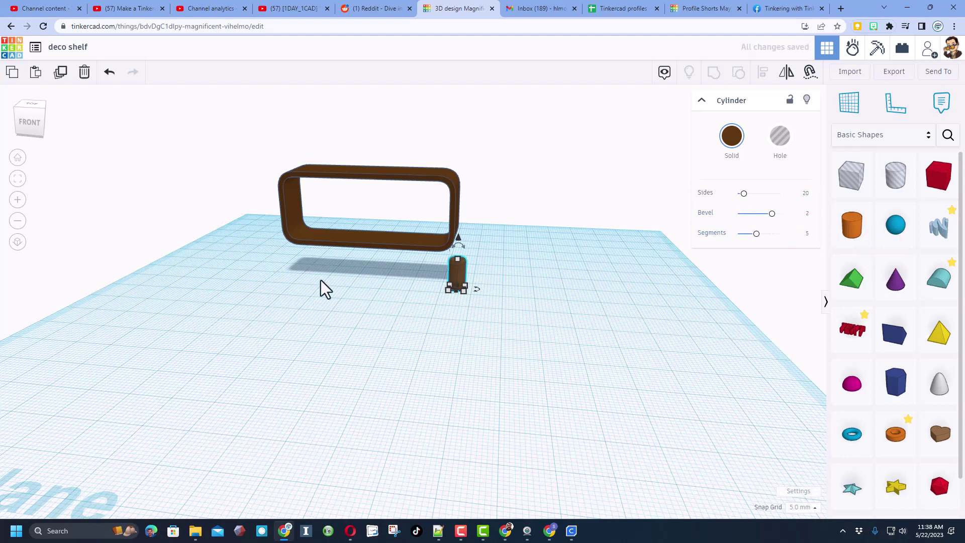
{"action": "left_click", "coordinate": [330, 292]}
- Move the brown cylinder under the shelf frame as a leg
{"action": "right_click_drag", "start_coordinate": [376, 293], "coordinate": [450, 308]}
{"action": "left_click", "coordinate": [467, 308]}
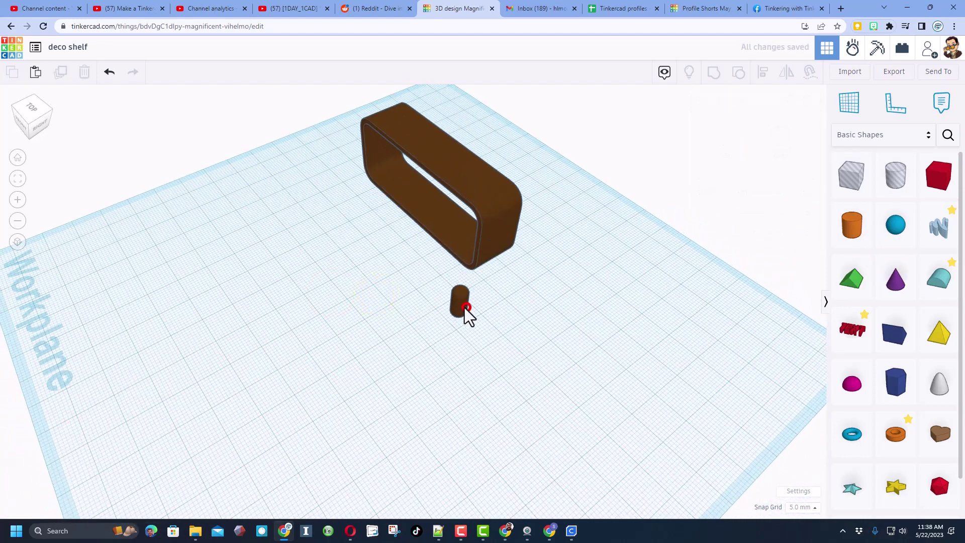
{"action": "left_click_drag", "start_coordinate": [466, 307], "coordinate": [460, 272]}
{"action": "mouse_move", "coordinate": [421, 315]}
{"action": "right_mouse_down"}
{"action": "mouse_move", "coordinate": [499, 252]}
{"action": "mouse_move", "coordinate": [437, 308]}
{"action": "right_mouse_up"}
{"action": "left_click", "coordinate": [440, 292]}
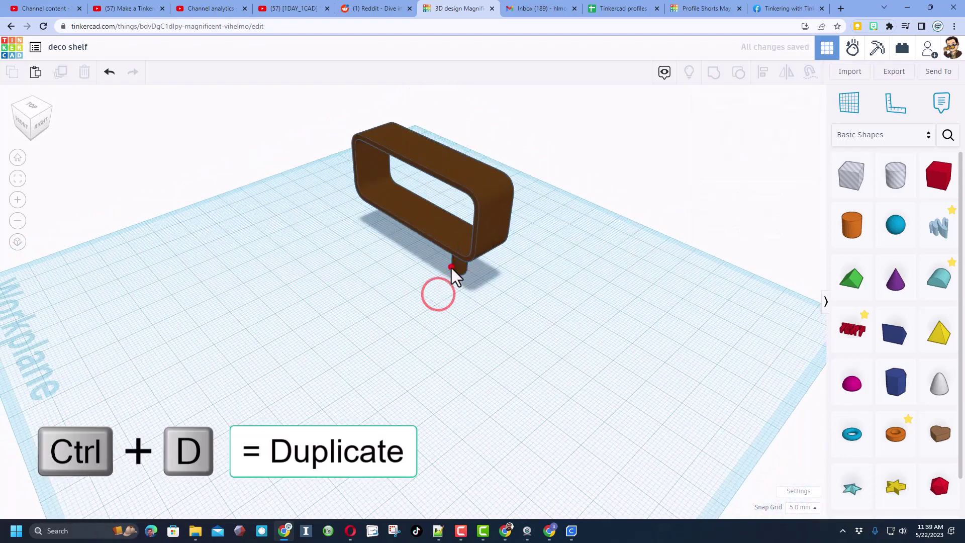
- Duplicate the leg with Ctrl+D and nudge the copy beside the original
{"action": "left_click_drag", "start_coordinate": [455, 271], "coordinate": [416, 314]}
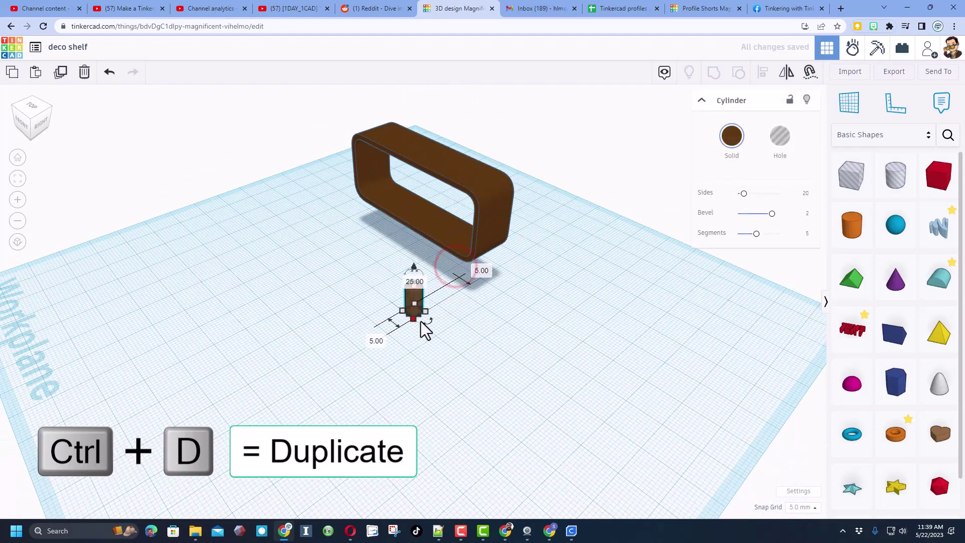
{"action": "left_click", "coordinate": [412, 304]}
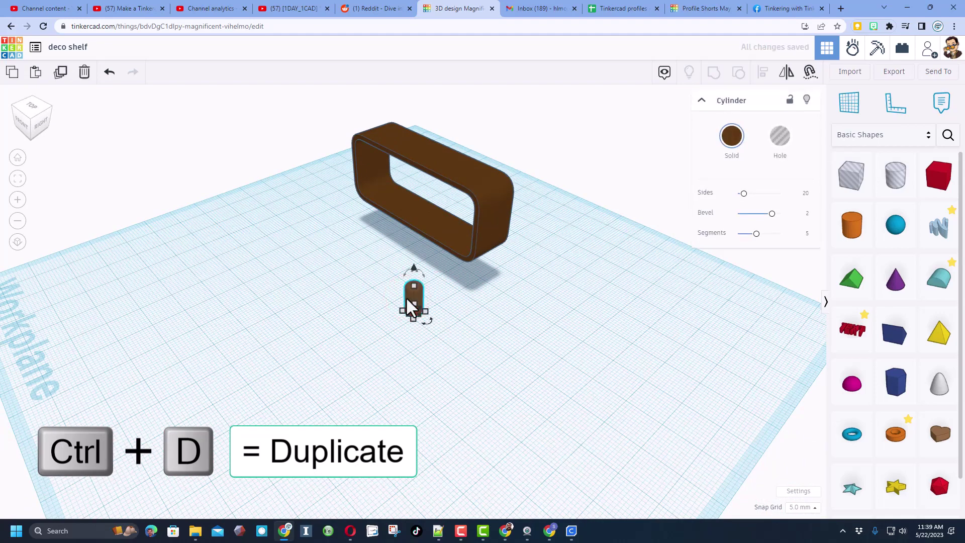
{"action": "key", "text": "ctrl+d"}
{"action": "key", "text": "Left"}
{"action": "key", "text": "Right"}
{"action": "key", "text": "Up"}
{"action": "key", "text": "Up"}
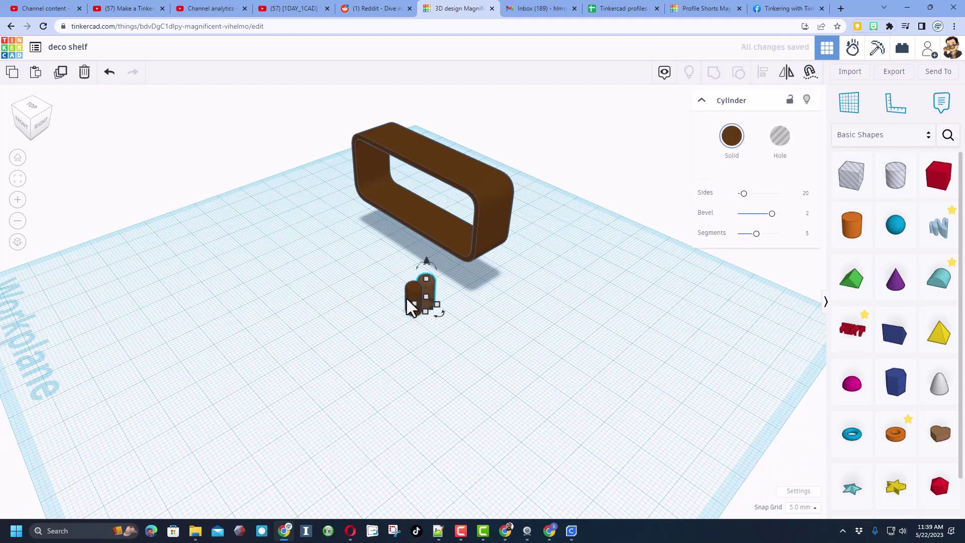
{"action": "right_click_drag", "start_coordinate": [293, 334], "coordinate": [429, 280]}
- Group the two legs, duplicate the pair and shift it to the other end
{"action": "left_click_drag", "start_coordinate": [423, 274], "coordinate": [454, 323]}
{"action": "key", "text": "ctrl+g"}
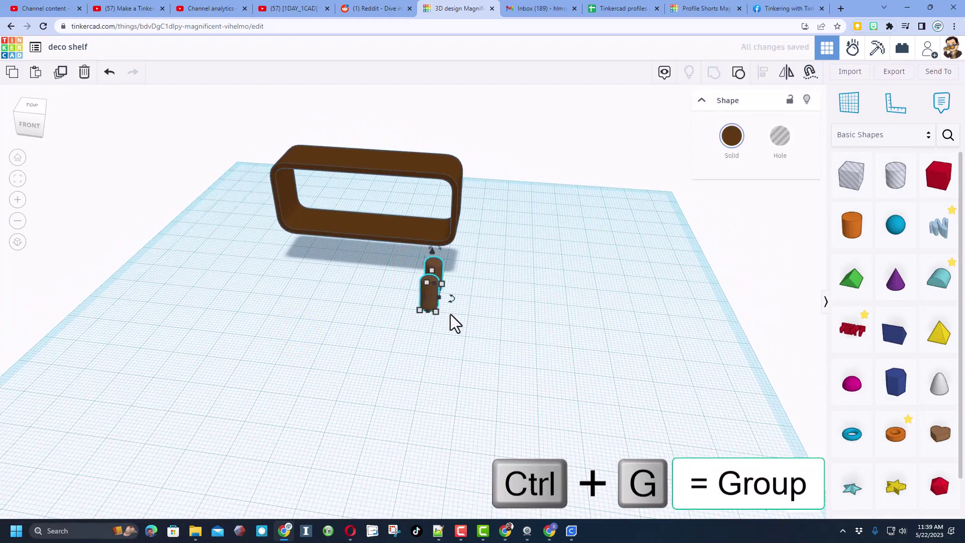
{"action": "key", "text": "ctrl+d"}
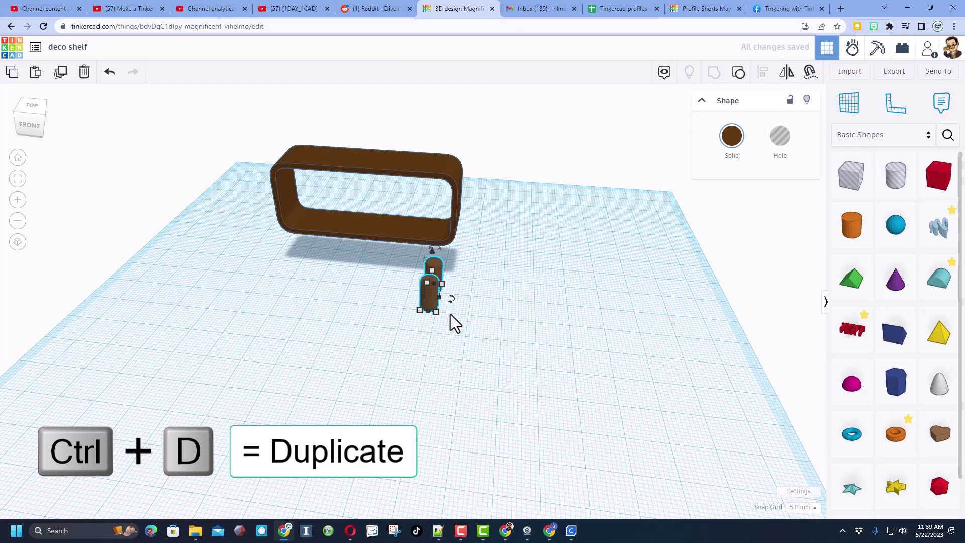
{"action": "key", "text": "shift+Left"}
{"action": "key", "text": "shift+Left"}
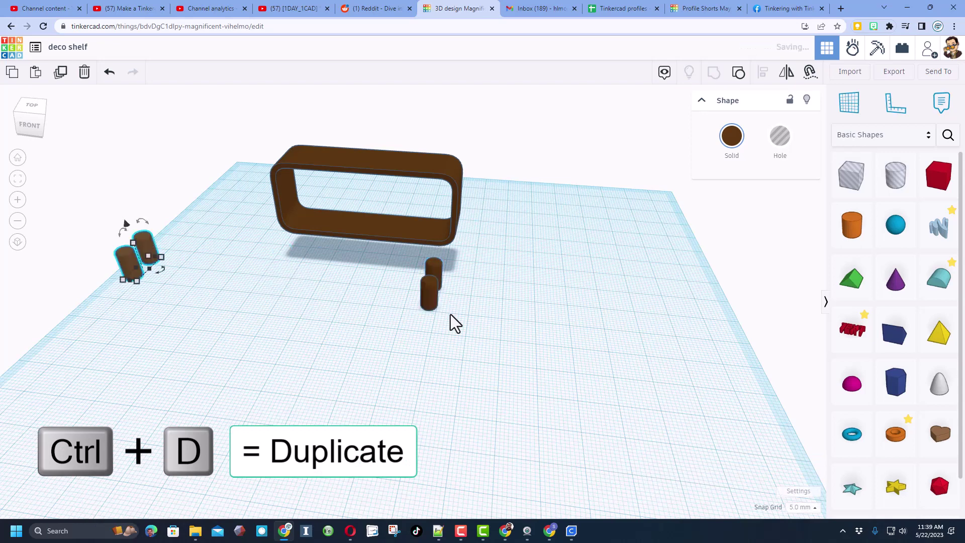
{"action": "key", "text": "shift+Right"}
{"action": "key", "text": "shift+Right"}
{"action": "key", "text": "Right"}
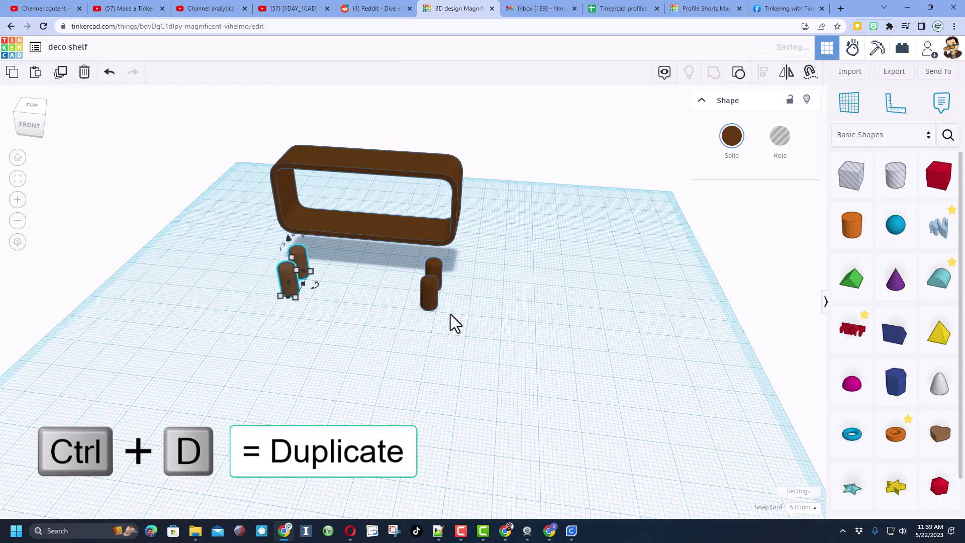
{"action": "left_click", "coordinate": [366, 333]}
{"action": "right_click_drag", "start_coordinate": [370, 343], "coordinate": [371, 382]}
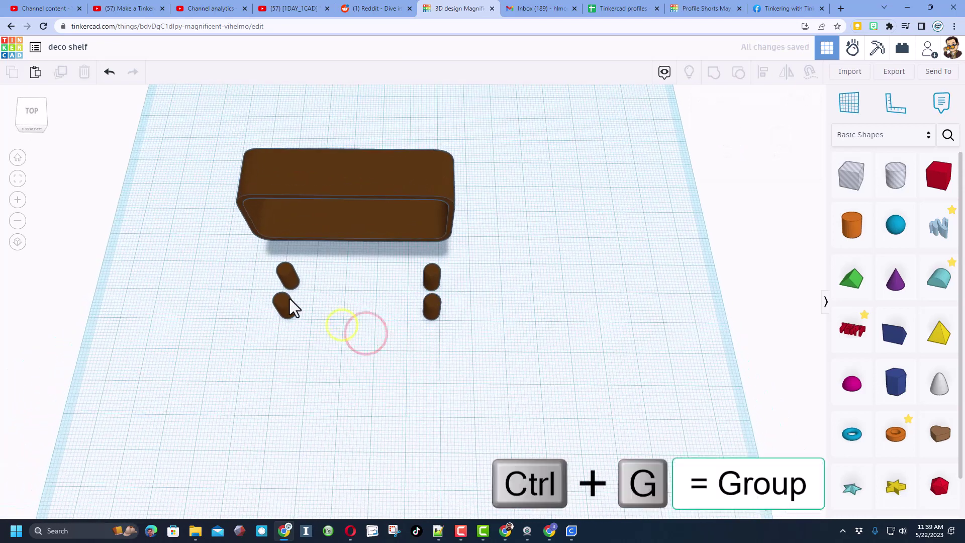
{"action": "left_click_drag", "start_coordinate": [262, 267], "coordinate": [463, 314]}
- Group the four legs and bring up alignment with the shelf frame
{"action": "key", "text": "ctrl+g"}
{"action": "right_click_drag", "start_coordinate": [425, 330], "coordinate": [365, 324]}
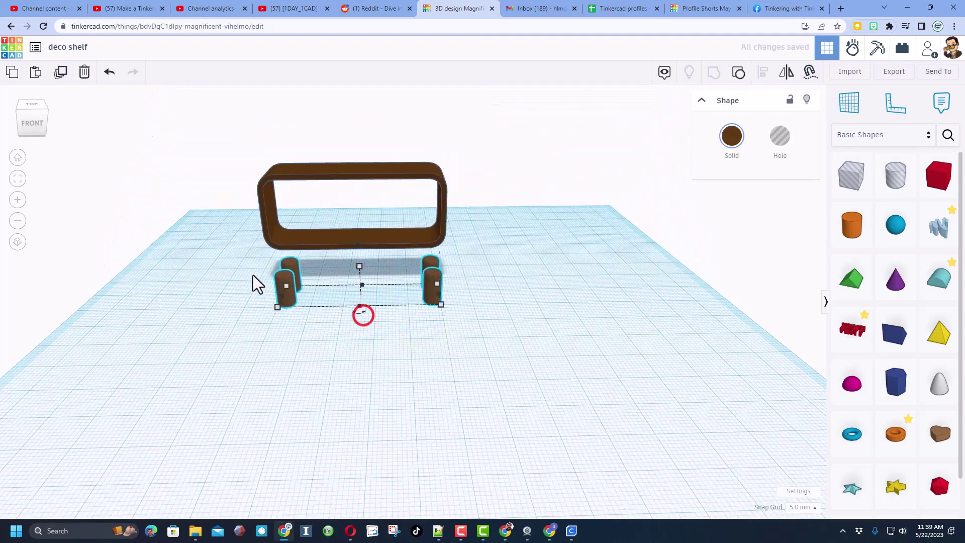
{"action": "left_click_drag", "start_coordinate": [230, 233], "coordinate": [367, 317]}
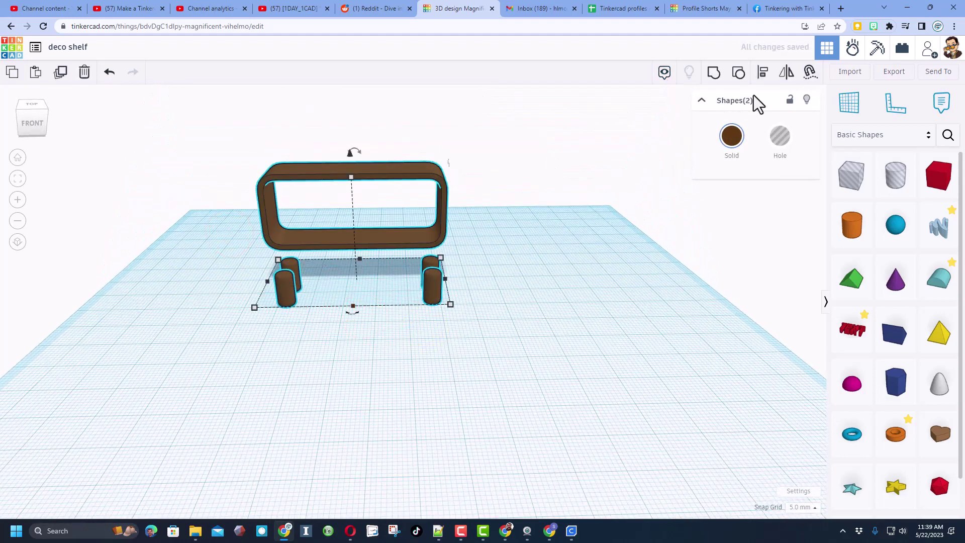
{"action": "key", "text": "l"}
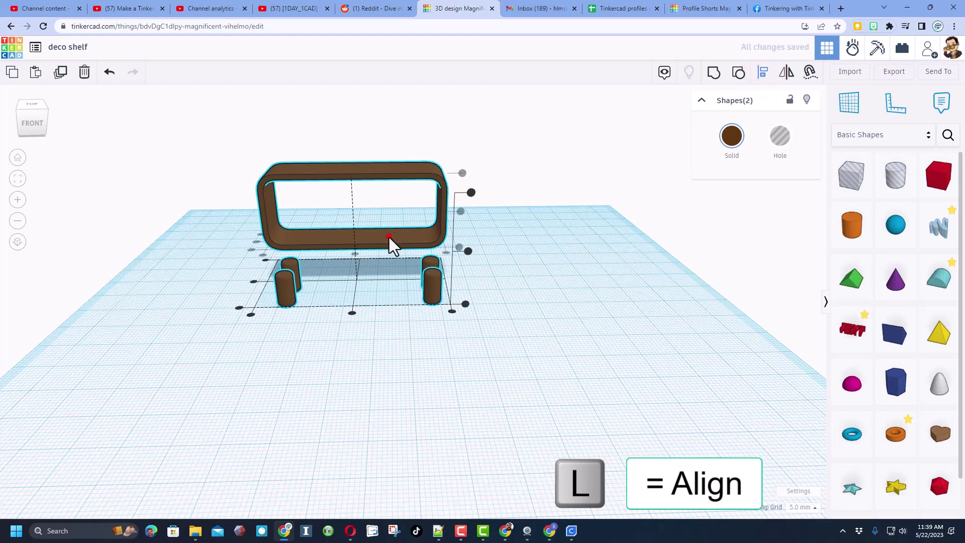
- Centre the frame over the legs along both width and depth
{"action": "left_click", "coordinate": [389, 237]}
{"action": "left_click", "coordinate": [42, 108]}
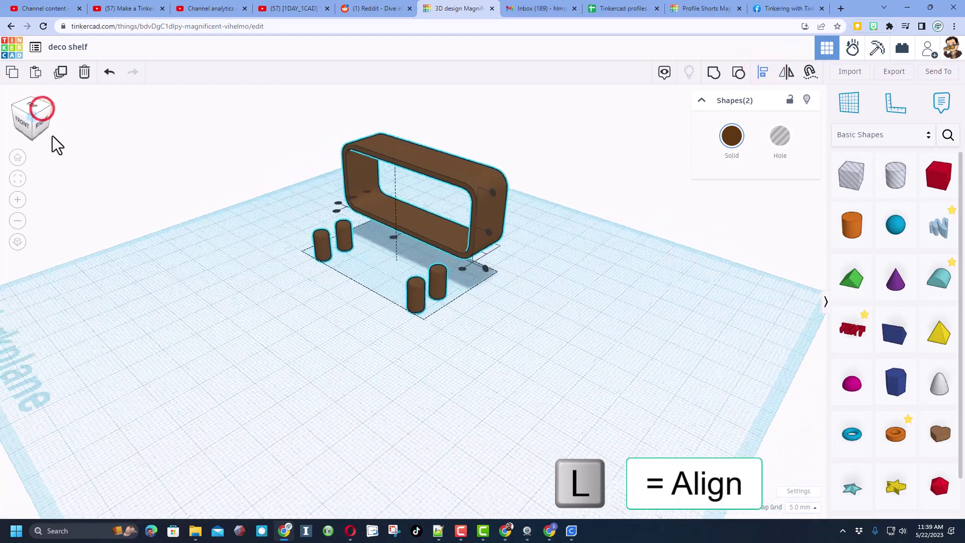
{"action": "left_click", "coordinate": [396, 237]}
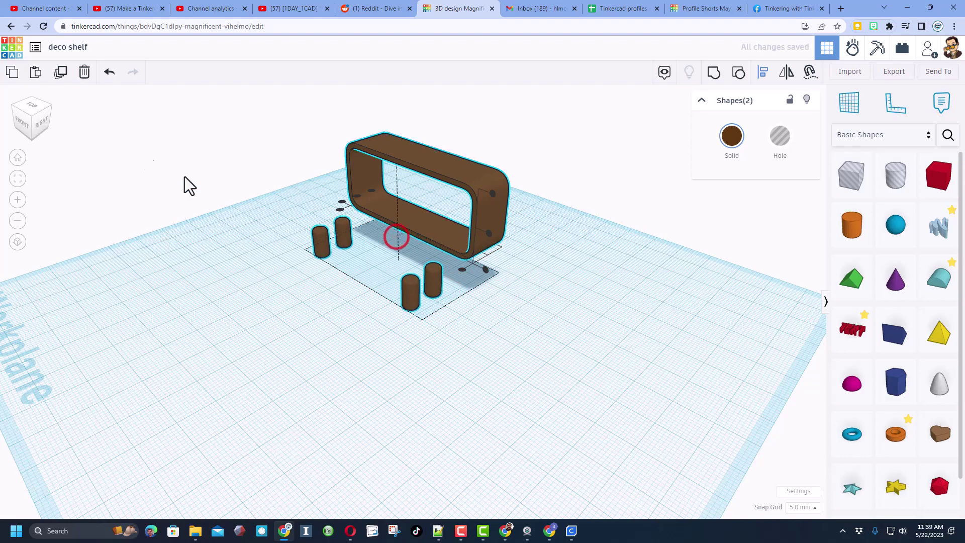
{"action": "left_click", "coordinate": [12, 108]}
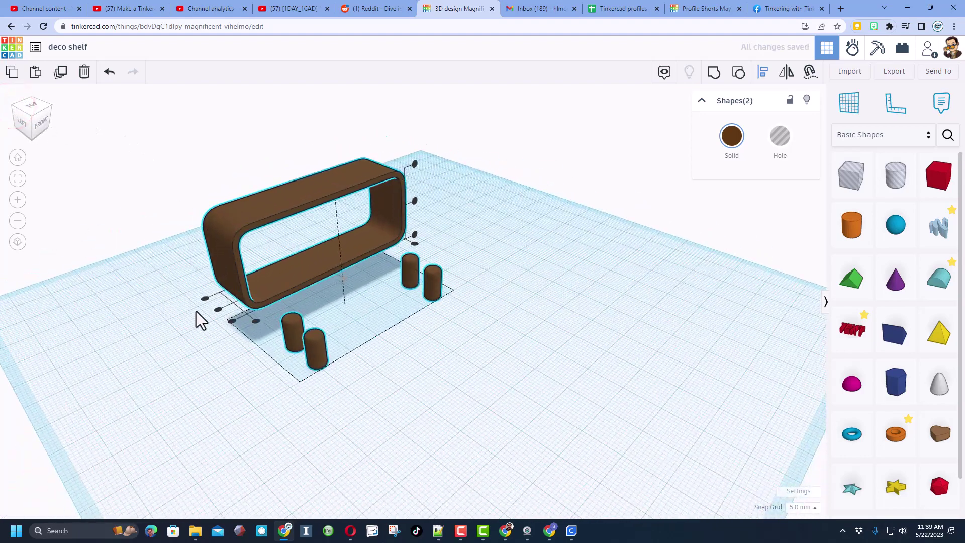
{"action": "left_click", "coordinate": [219, 311]}
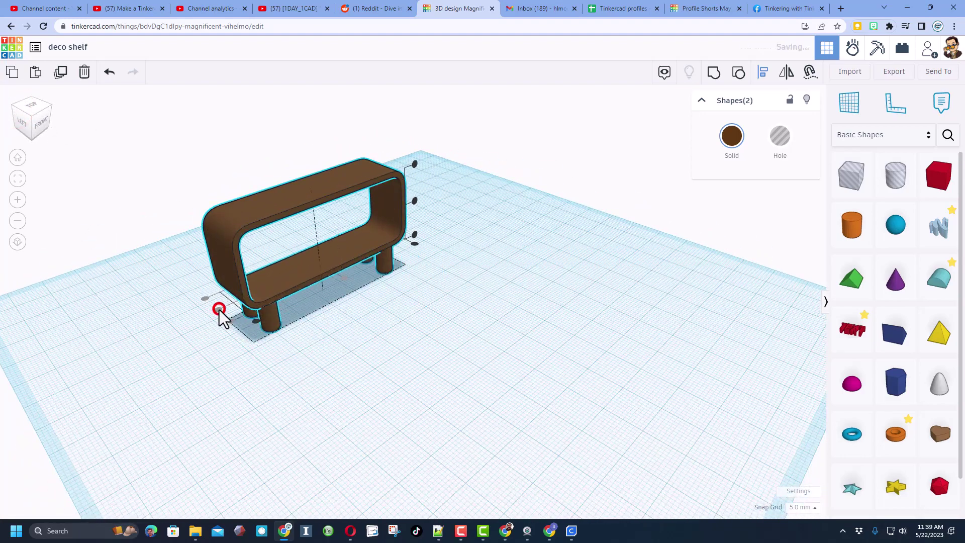
{"action": "left_click", "coordinate": [393, 327]}
{"action": "right_click_drag", "start_coordinate": [426, 330], "coordinate": [237, 259]}
{"action": "left_click_drag", "start_coordinate": [212, 202], "coordinate": [536, 332]}
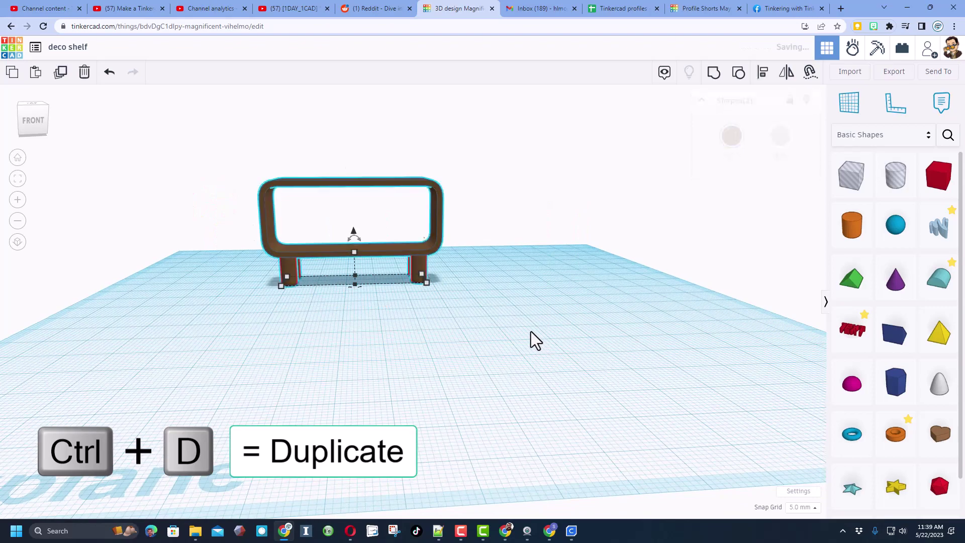
- Try placing a workplane on the shelf's top face, then undo it
{"action": "right_click_drag", "start_coordinate": [535, 338], "coordinate": [530, 355]}
{"action": "key", "text": "w"}
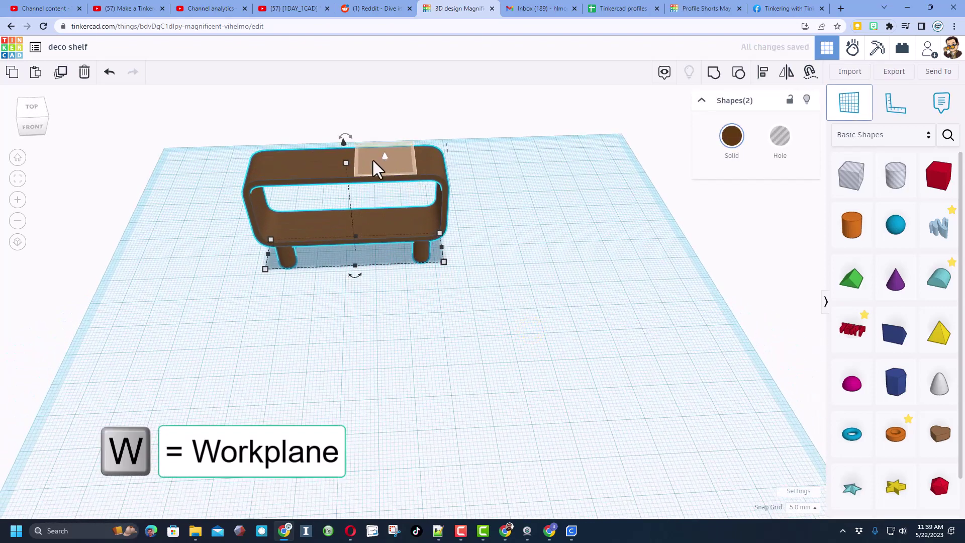
{"action": "left_click", "coordinate": [363, 171]}
{"action": "key", "text": "d"}
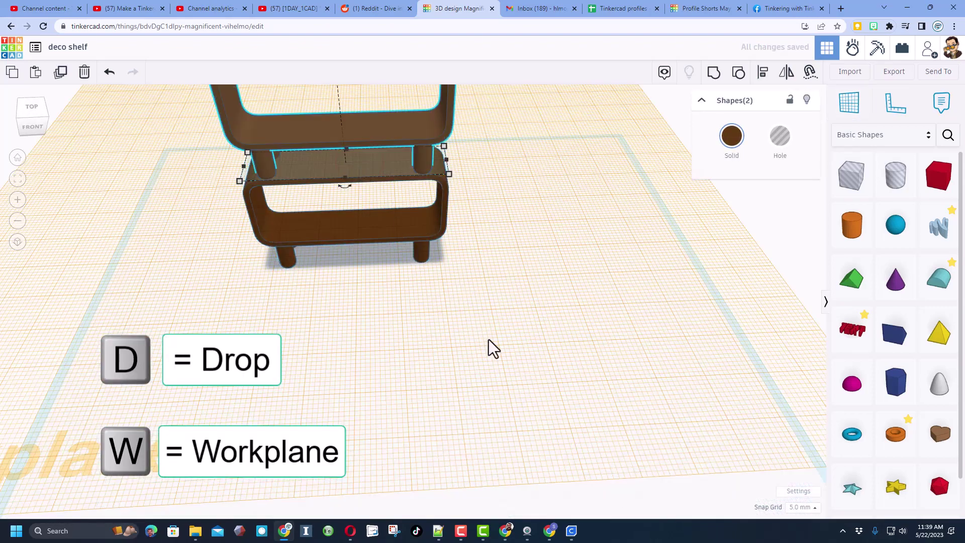
{"action": "scroll", "coordinate": [495, 350], "scroll_direction": "down", "scroll_amount": 3}
{"action": "left_click", "coordinate": [485, 291]}
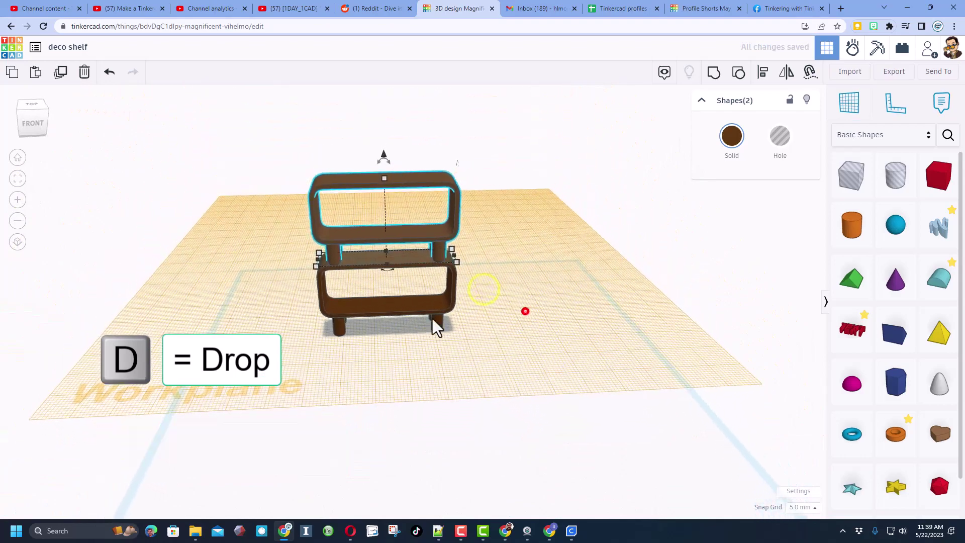
{"action": "key", "text": "ctrl+z"}
{"action": "mouse_move", "coordinate": [297, 357]}
{"action": "right_mouse_down"}
{"action": "mouse_move", "coordinate": [394, 345]}
{"action": "mouse_move", "coordinate": [304, 366]}
{"action": "right_mouse_up"}
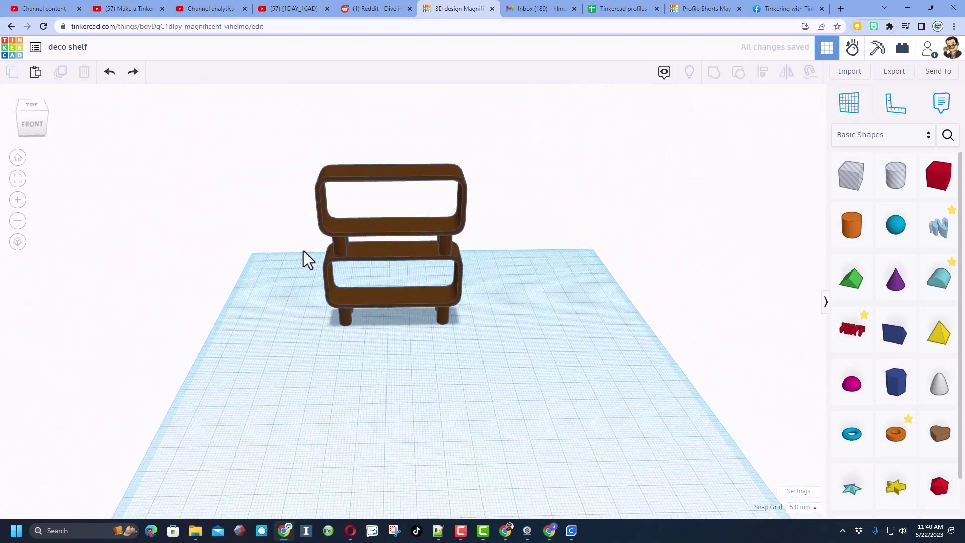
- Duplicate the lower shelf unit and move the copy up on top
{"action": "left_click_drag", "start_coordinate": [304, 283], "coordinate": [400, 358]}
{"action": "key", "text": "ctrl+d"}
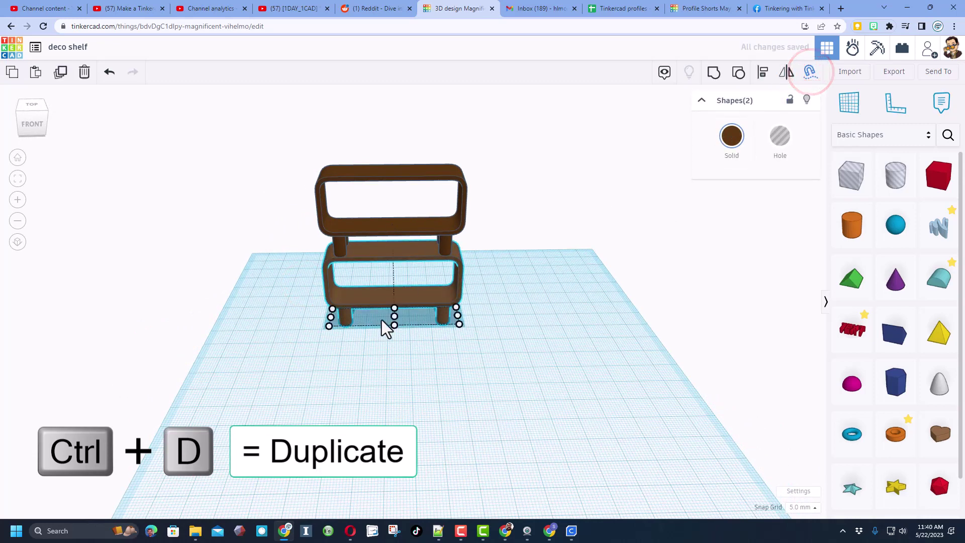
{"action": "left_click_drag", "start_coordinate": [395, 316], "coordinate": [390, 181]}
{"action": "left_click", "coordinate": [365, 352]}
{"action": "right_click_drag", "start_coordinate": [364, 352], "coordinate": [494, 337]}
- Select all six shelf pieces and align them centrally on both axes
{"action": "left_click_drag", "start_coordinate": [123, 173], "coordinate": [352, 381]}
{"action": "key", "text": "l"}
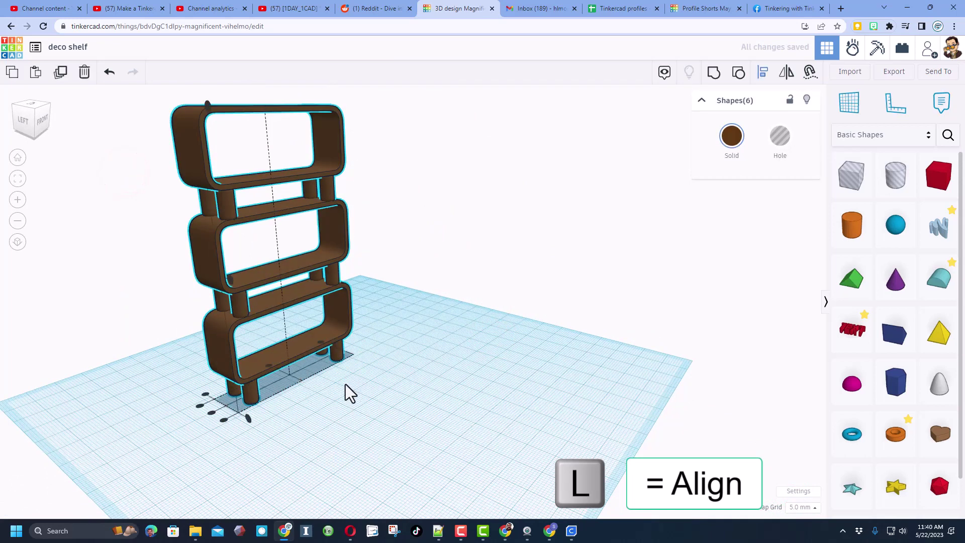
{"action": "left_click", "coordinate": [268, 364]}
{"action": "left_click", "coordinate": [212, 409]}
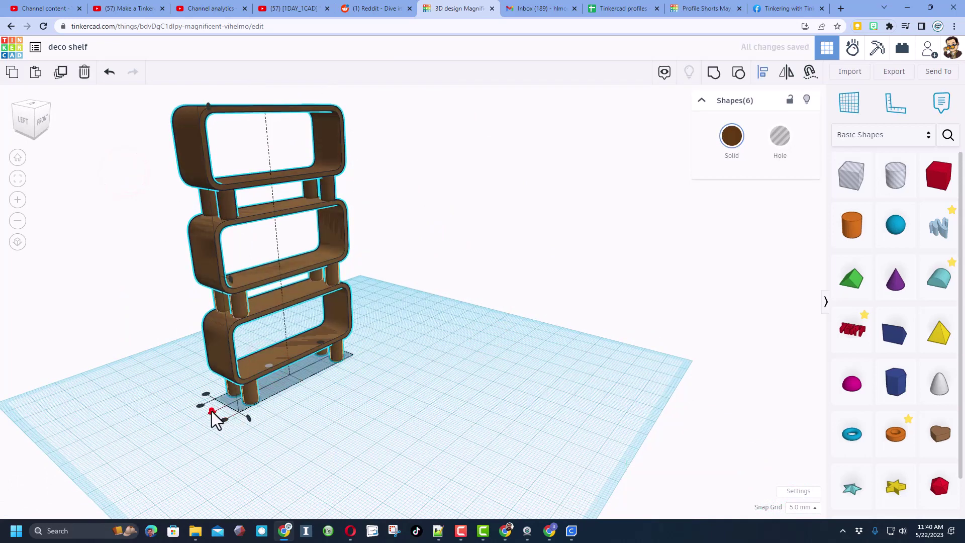
{"action": "left_click", "coordinate": [432, 409]}
{"action": "right_click_drag", "start_coordinate": [507, 366], "coordinate": [315, 228]}
- Open the deco shelf design's Properties from the dashboard
{"action": "right_click_drag", "start_coordinate": [552, 280], "coordinate": [454, 276]}
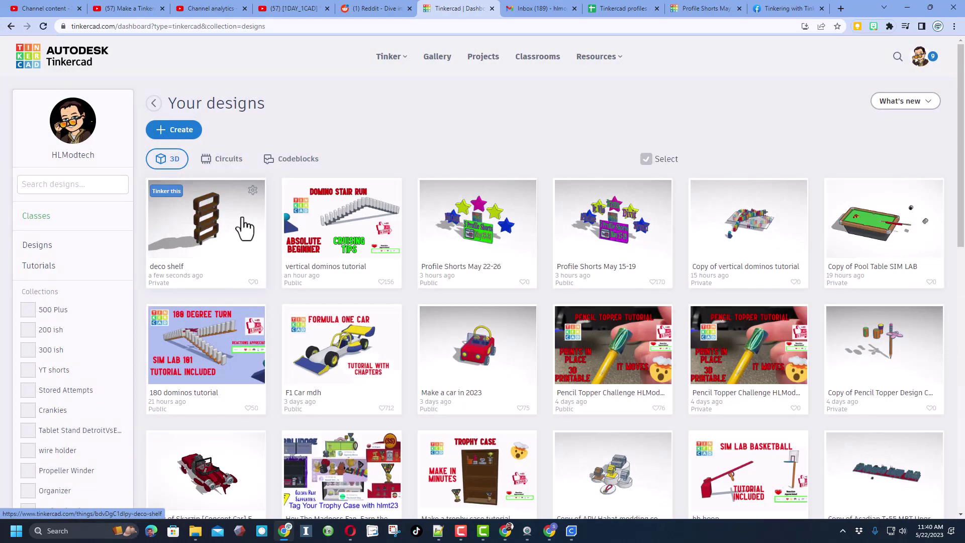
{"action": "left_click", "coordinate": [252, 190]}
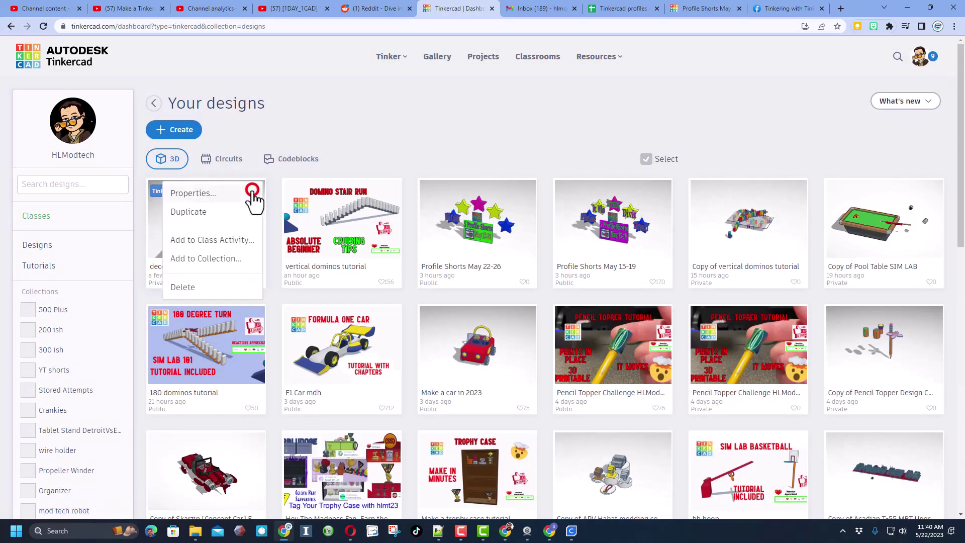
{"action": "left_click", "coordinate": [231, 199]}
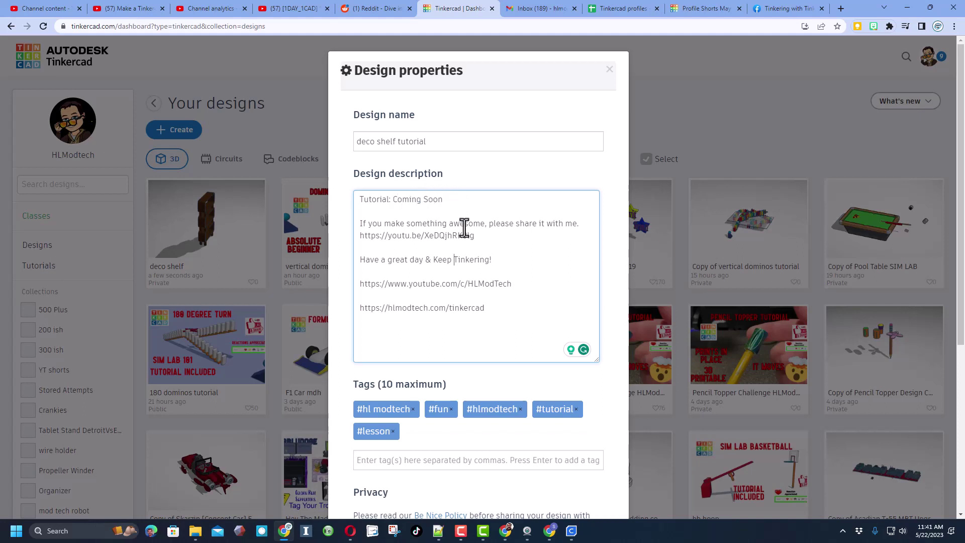
{"action": "scroll", "coordinate": [474, 263], "scroll_direction": "down", "scroll_amount": 2}
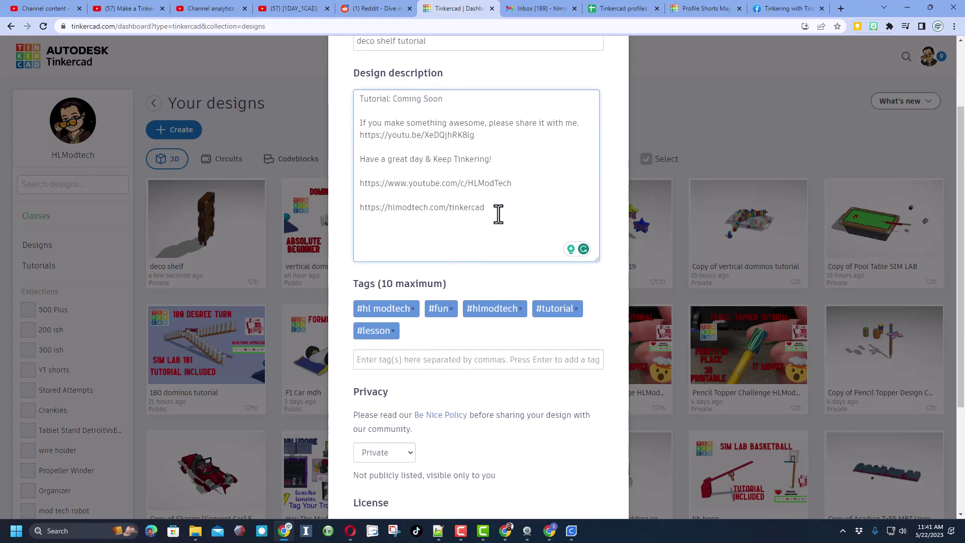
{"action": "scroll", "coordinate": [472, 277], "scroll_direction": "down", "scroll_amount": 1}
- Edit the design's tags, adding and then removing the 'hlmt23' tag
{"action": "left_click", "coordinate": [431, 308]}
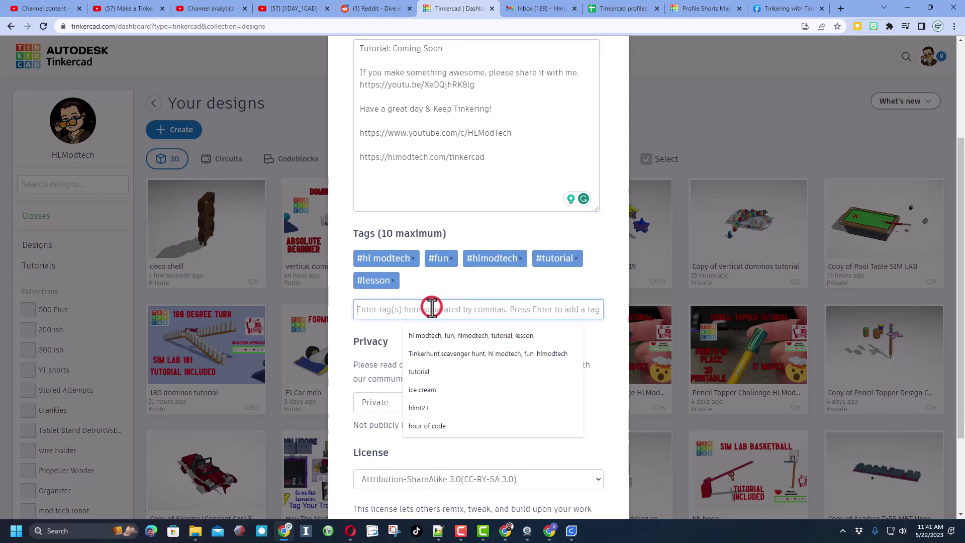
{"action": "left_click", "coordinate": [491, 309]}
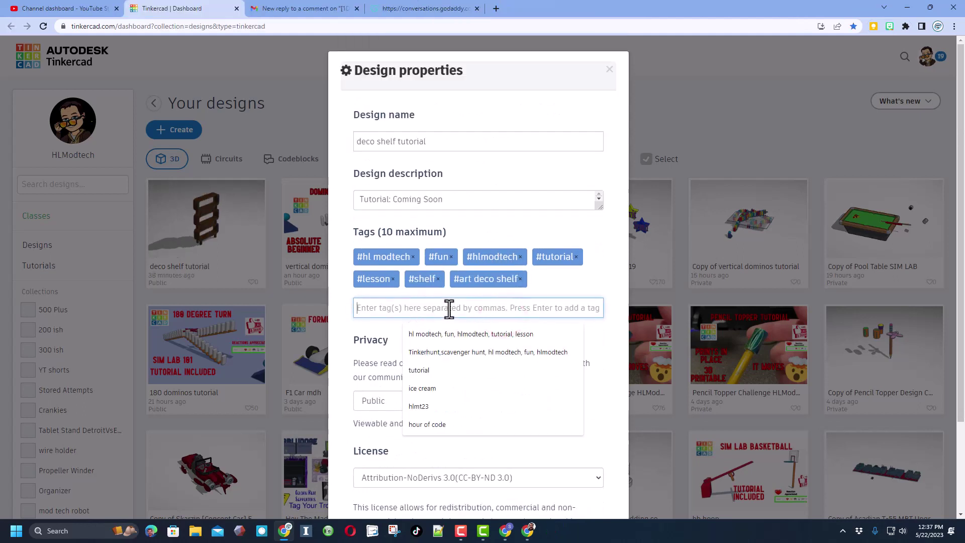
{"action": "type", "text": "hl"}
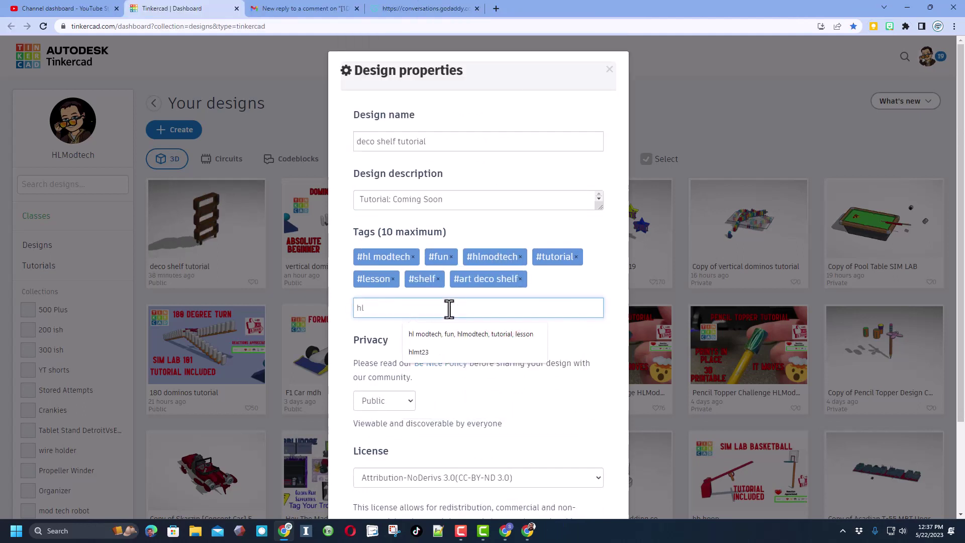
{"action": "type", "text": "mt23"}
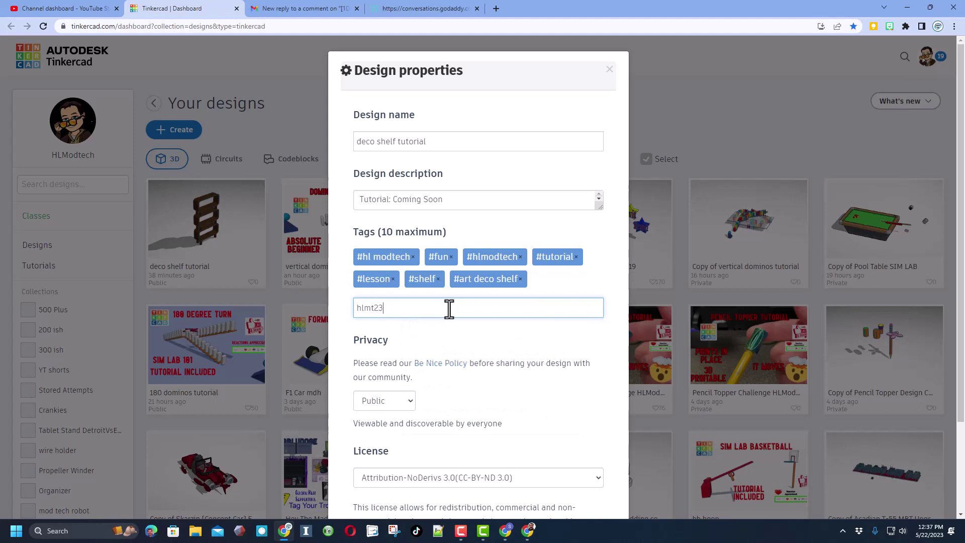
{"action": "key", "text": "Return"}
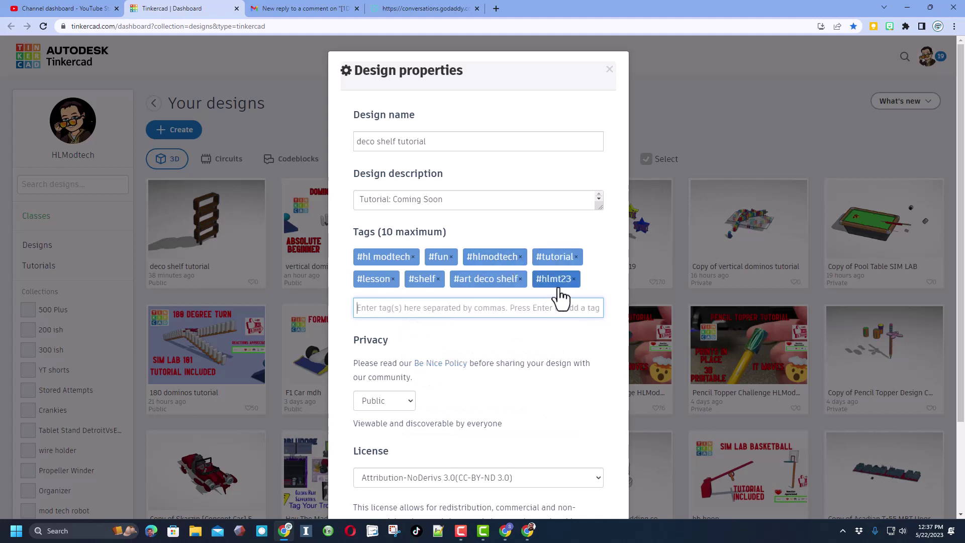
{"action": "left_click", "coordinate": [575, 280]}
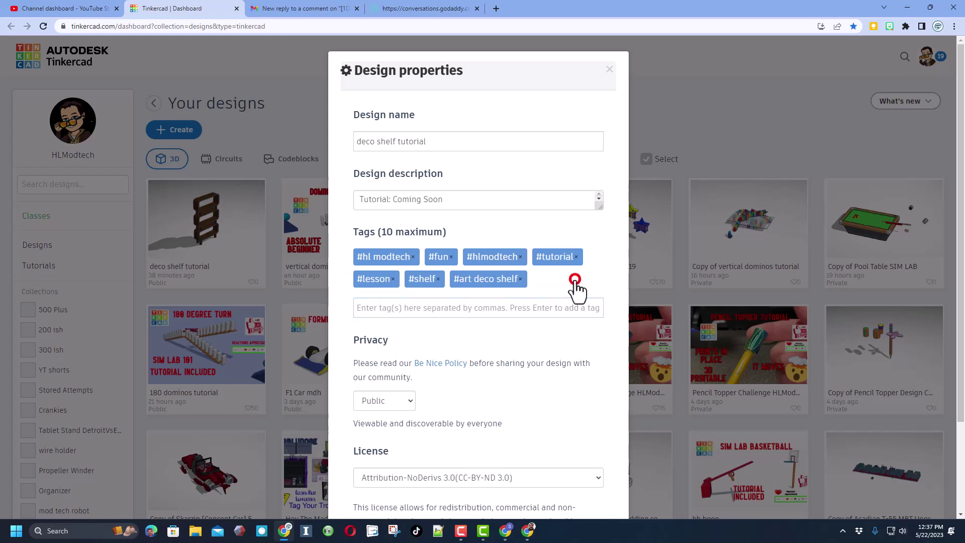
{"action": "scroll", "coordinate": [483, 333], "scroll_direction": "down", "scroll_amount": 2}
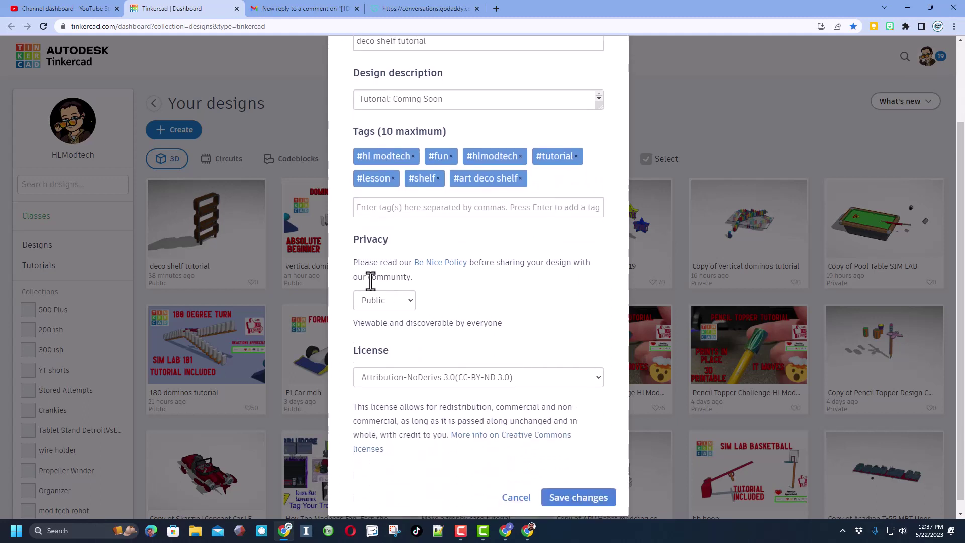
- Make the design Public with an Attribution-NoDerivs 3.0 license and save the properties
{"action": "left_click", "coordinate": [396, 306]}
{"action": "left_click", "coordinate": [380, 342]}
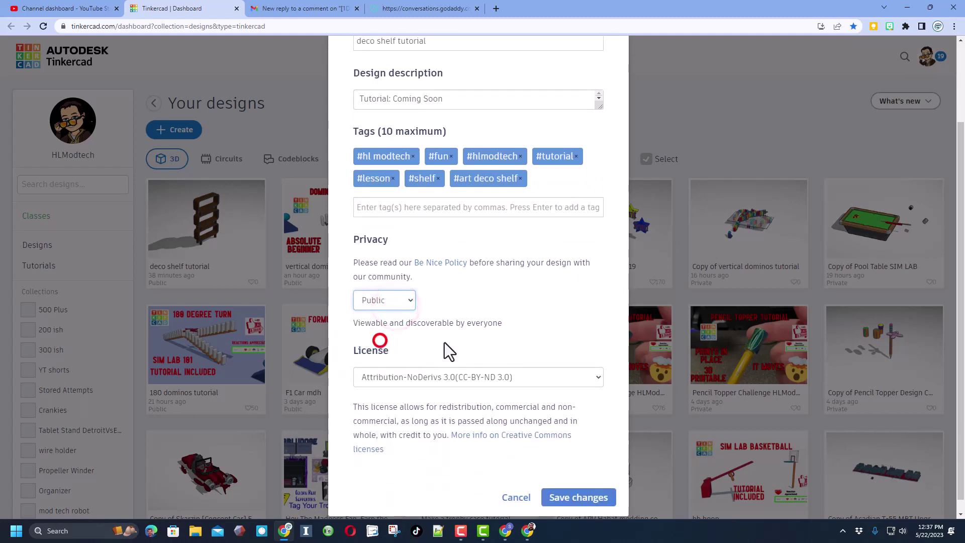
{"action": "left_click", "coordinate": [469, 374]}
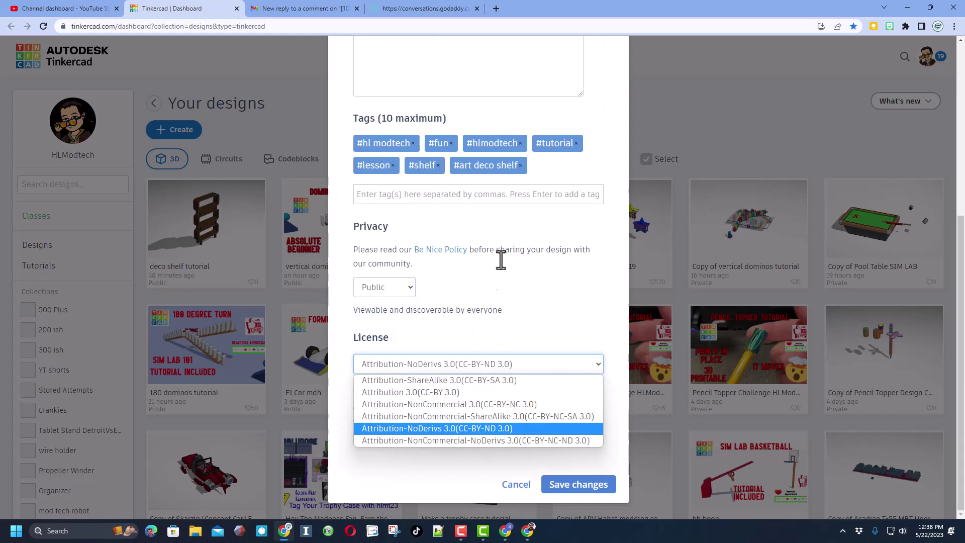
{"action": "left_click", "coordinate": [445, 431]}
{"action": "scroll", "coordinate": [537, 324], "scroll_direction": "up", "scroll_amount": 5}
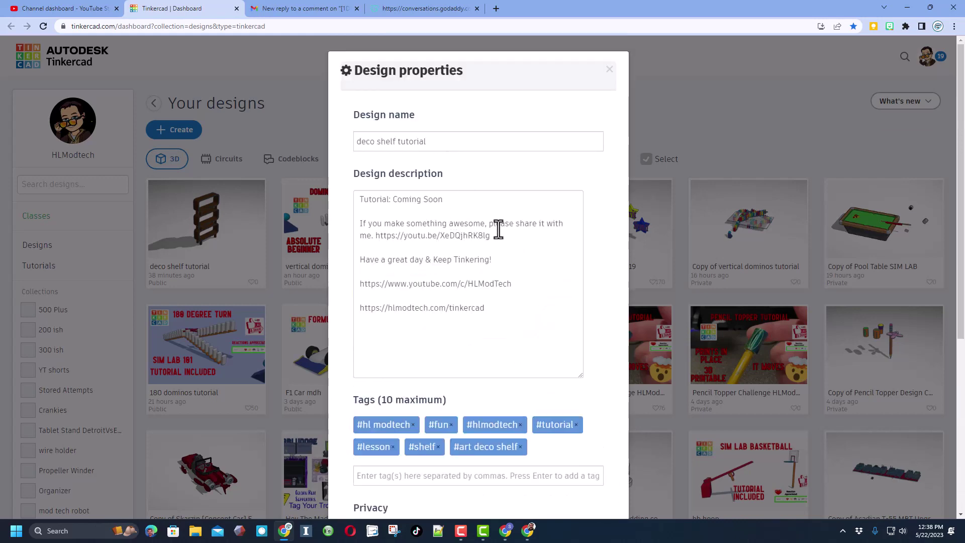
{"action": "scroll", "coordinate": [506, 231], "scroll_direction": "down", "scroll_amount": 5}
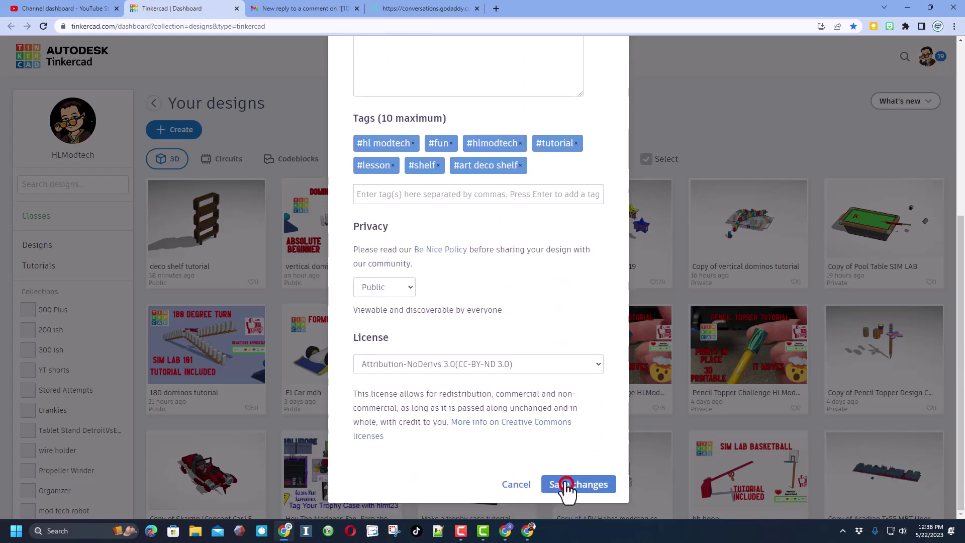
{"action": "left_click", "coordinate": [566, 484]}
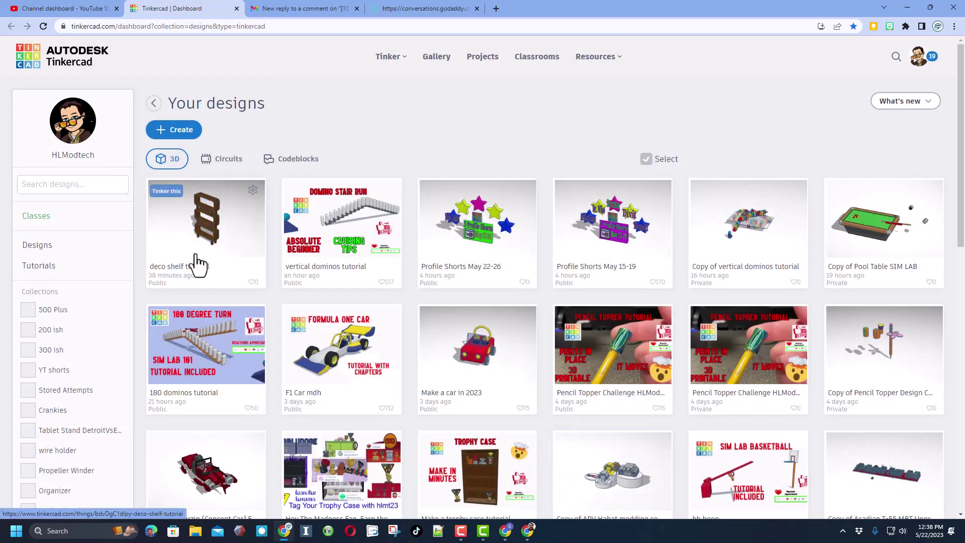
- Browse the community gallery and switch to showing all designs
{"action": "left_click", "coordinate": [437, 58]}
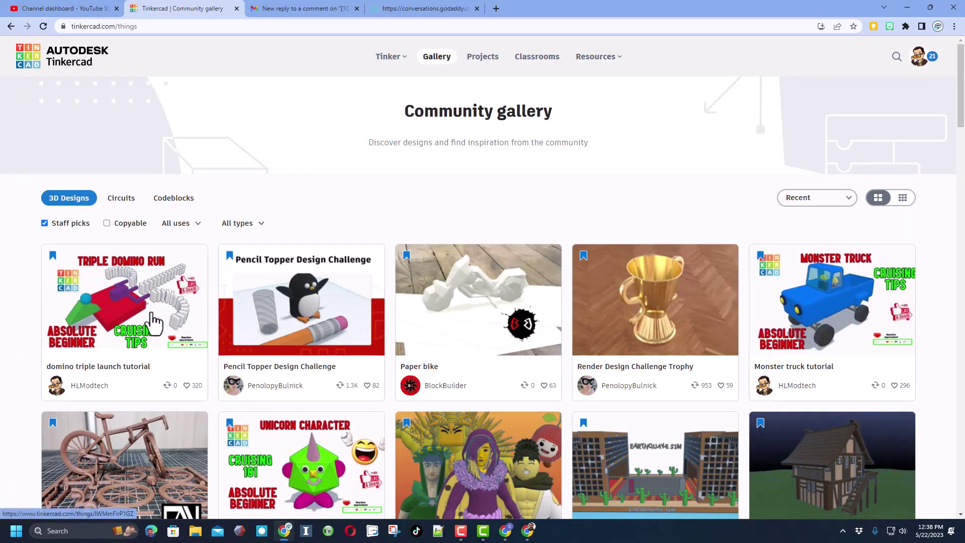
{"action": "left_click", "coordinate": [135, 308]}
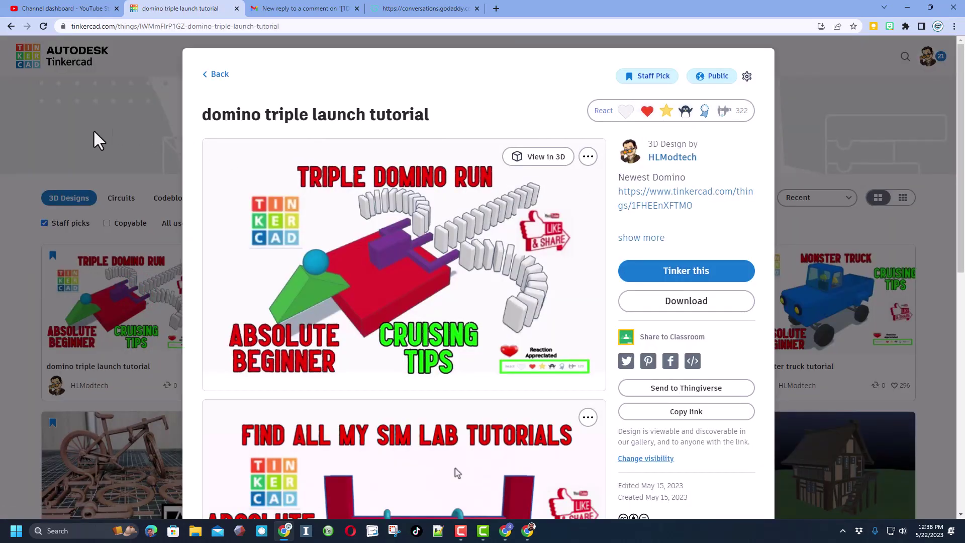
{"action": "left_click", "coordinate": [95, 129]}
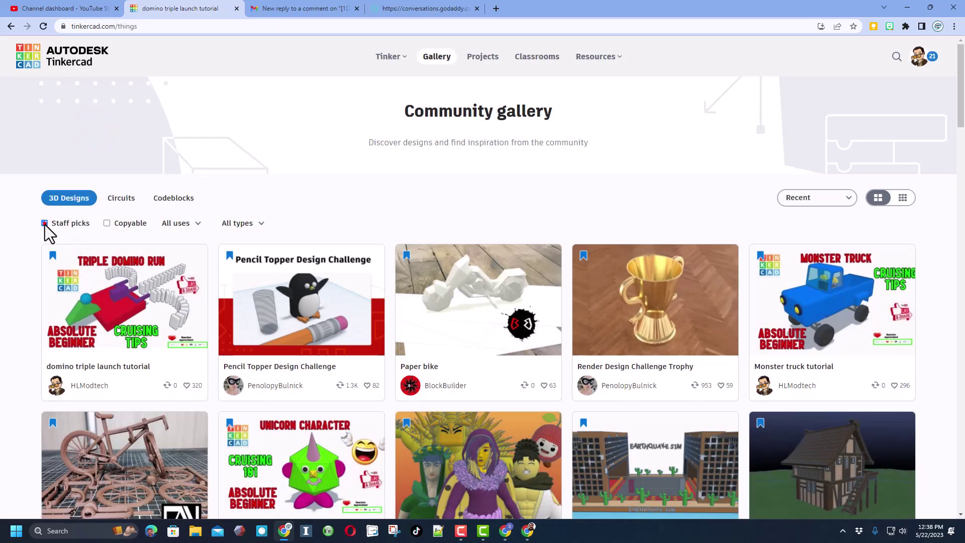
{"action": "left_click", "coordinate": [44, 223]}
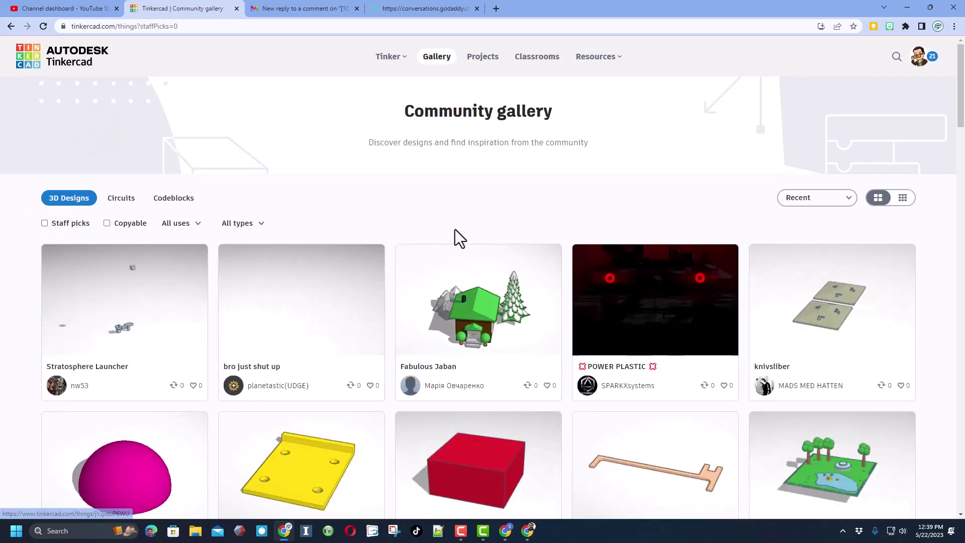
- Give the Fabulous Jaban design an 'Awesome, A+' reaction
{"action": "left_click", "coordinate": [476, 323]}
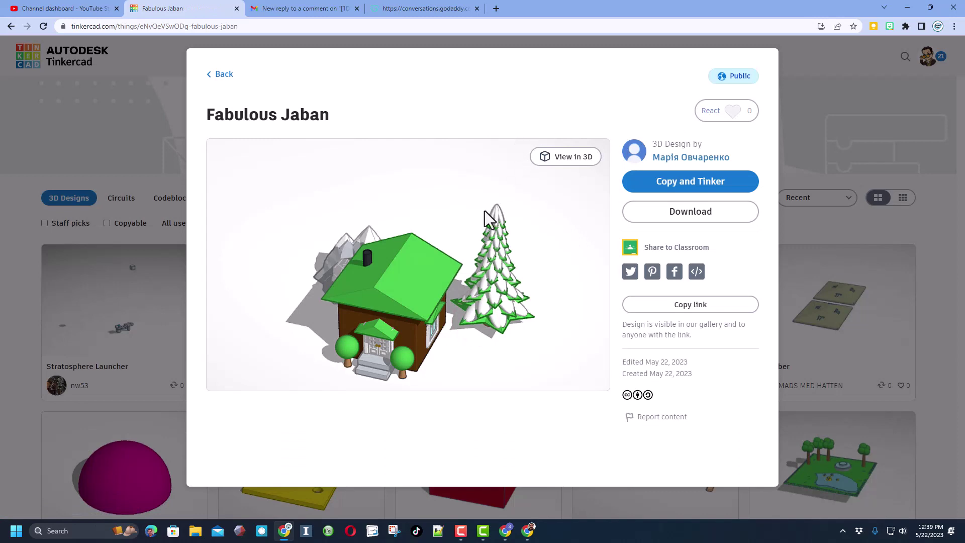
{"action": "left_click", "coordinate": [730, 113]}
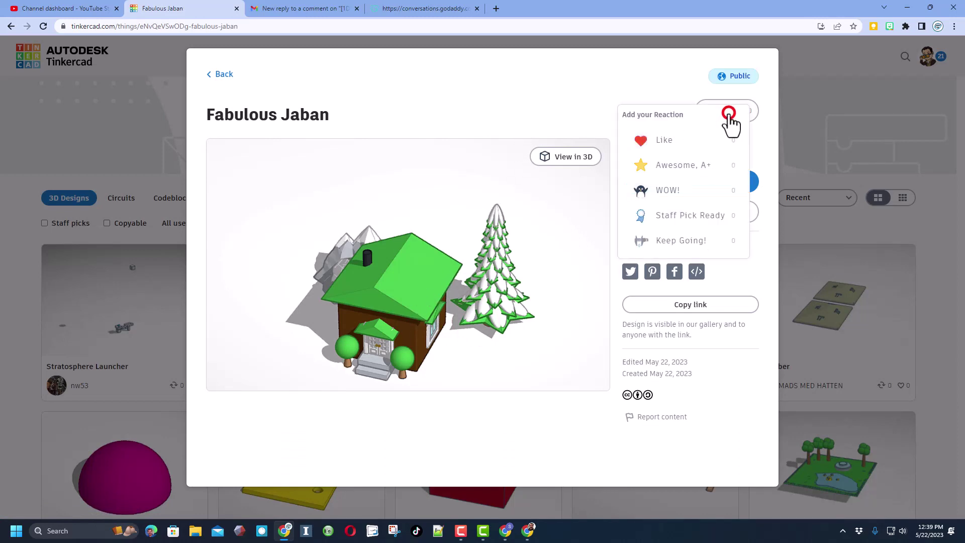
{"action": "left_click", "coordinate": [711, 170]}
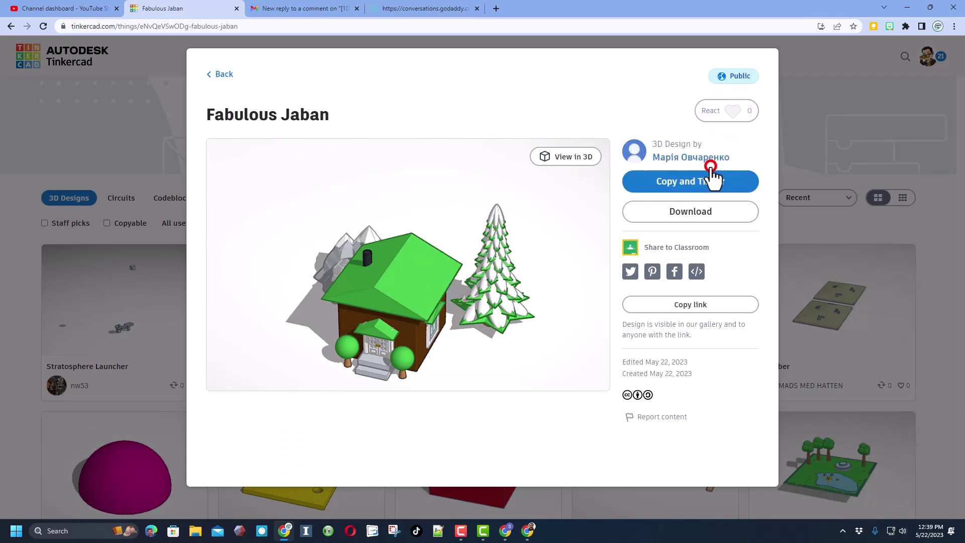
{"action": "left_click", "coordinate": [631, 44]}
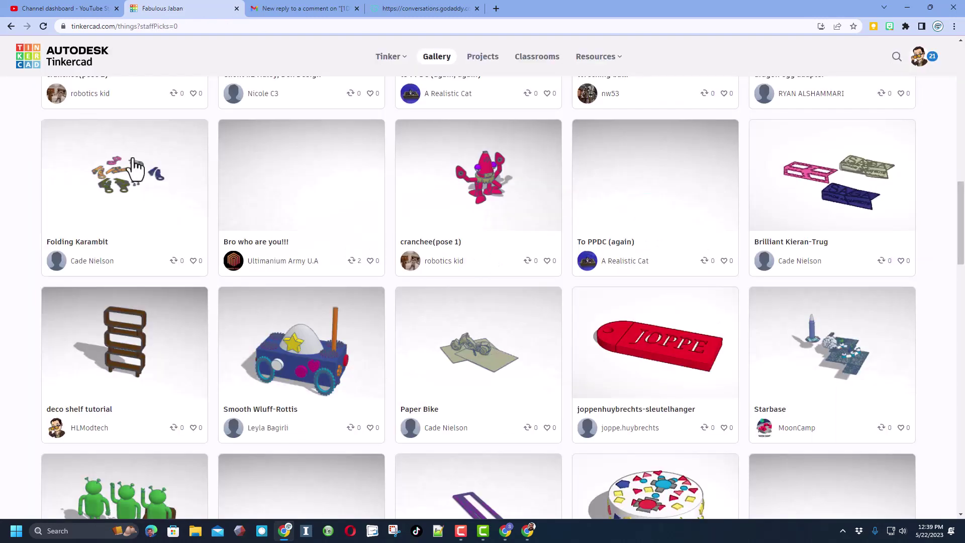
- Give the Smooth Wluff-Rottis design an 'Awesome, A+' reaction and return to the gallery
{"action": "left_click", "coordinate": [316, 367]}
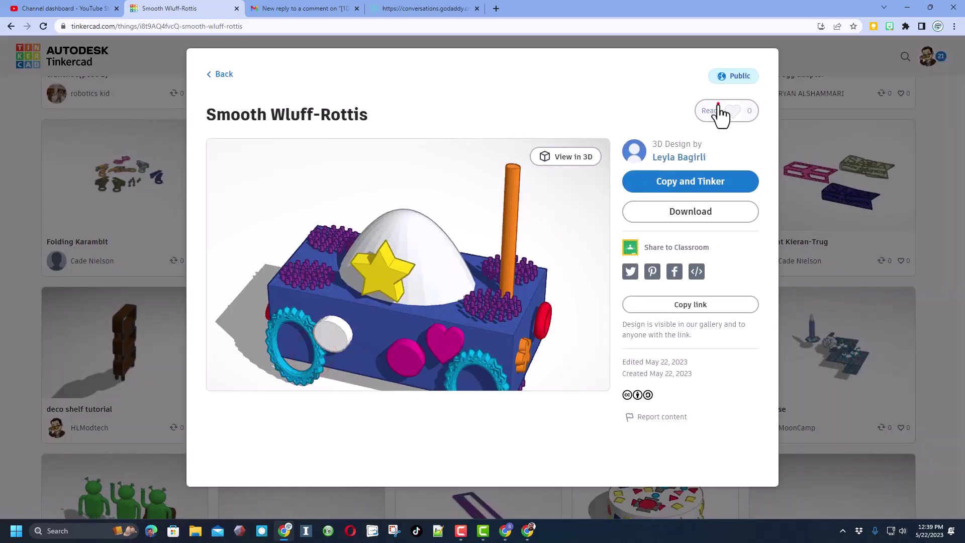
{"action": "left_click", "coordinate": [719, 107]}
{"action": "left_click", "coordinate": [696, 164]}
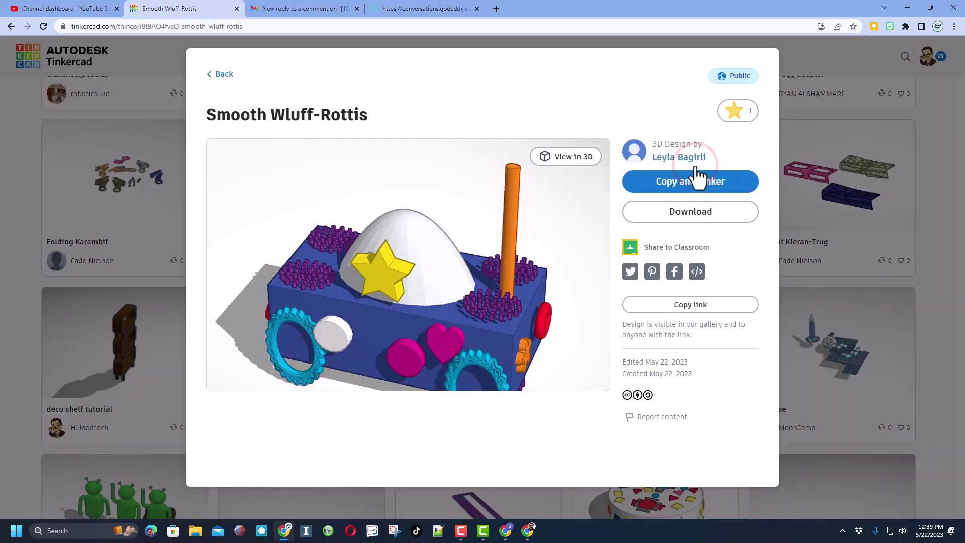
{"action": "key", "text": "Escape"}
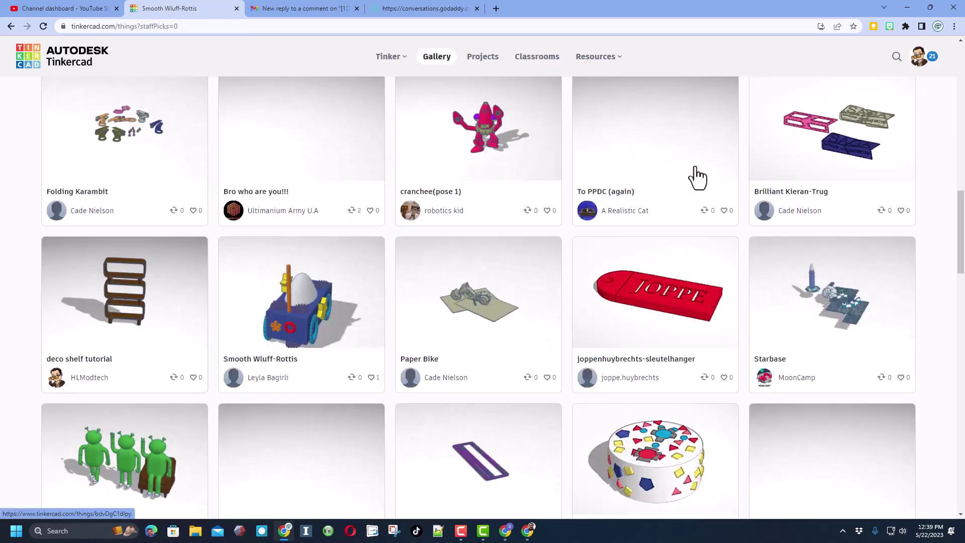
- Open the deco shelf author's profile and briefly view the F1 Car mdh design
{"action": "left_click", "coordinate": [87, 378]}
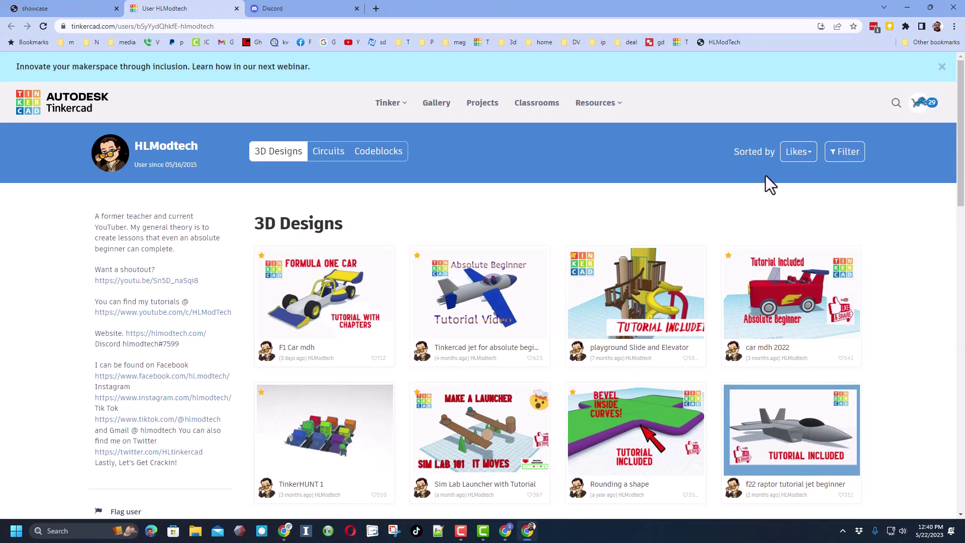
{"action": "left_click", "coordinate": [351, 300]}
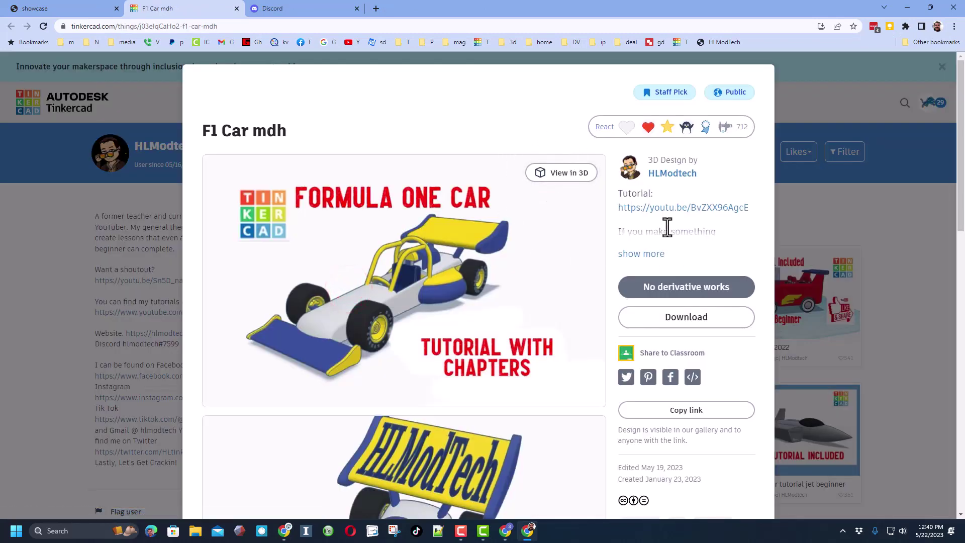
{"action": "left_click", "coordinate": [828, 208]}
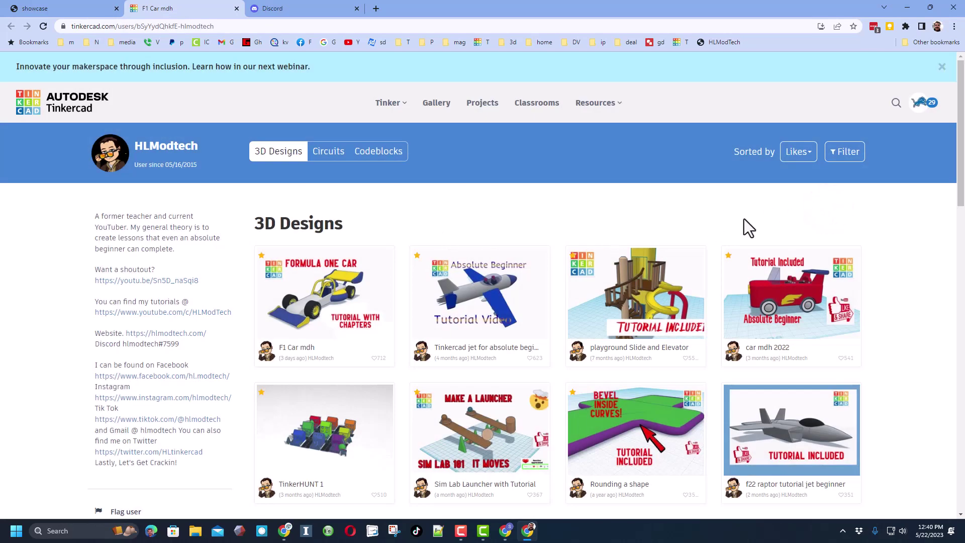
- Sort the designs by Recent and open Profile Shorts May 22-26 with its full description
{"action": "left_click", "coordinate": [797, 158]}
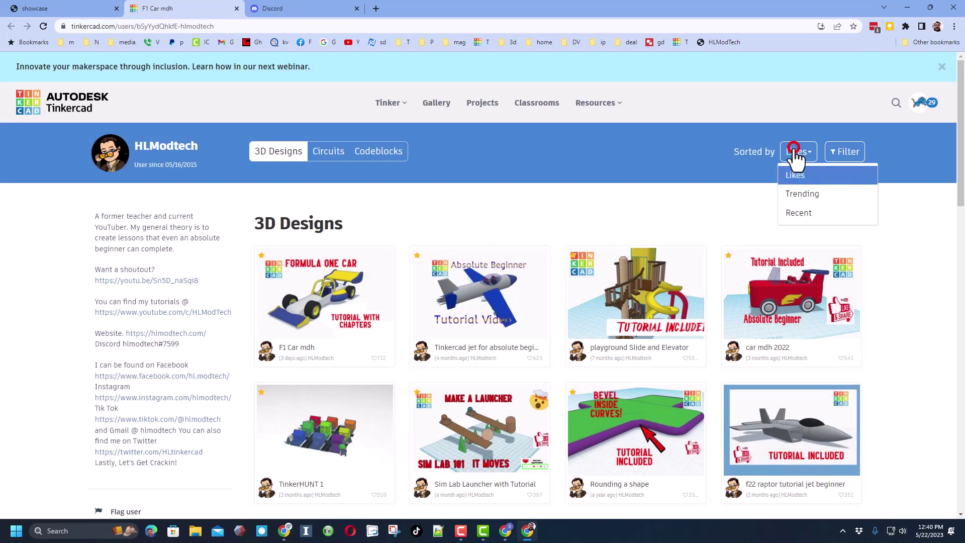
{"action": "left_click", "coordinate": [796, 214]}
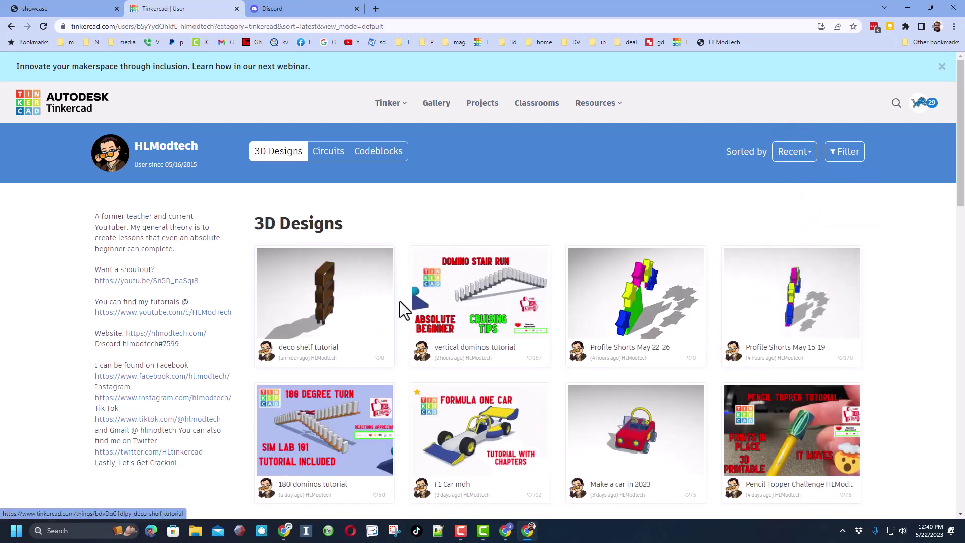
{"action": "left_click", "coordinate": [649, 321]}
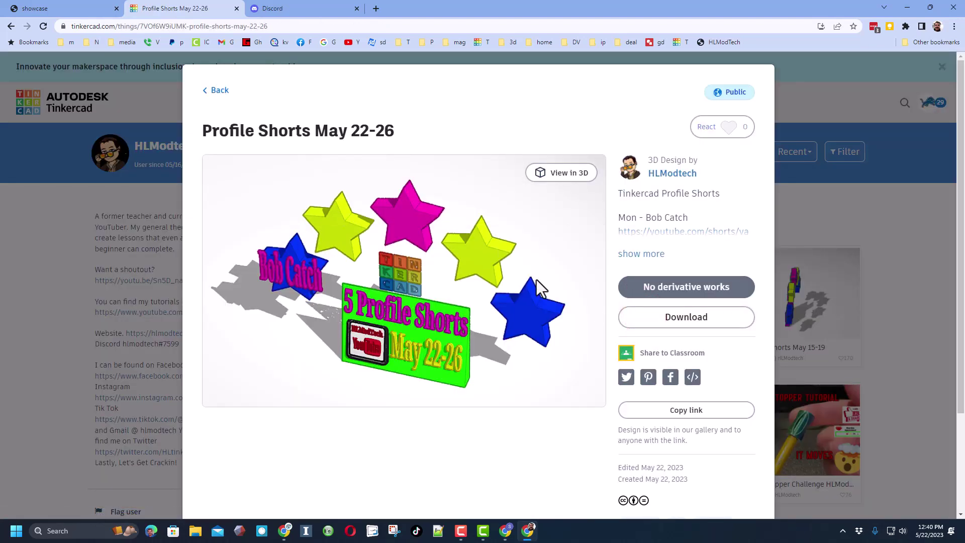
{"action": "left_click", "coordinate": [648, 260]}
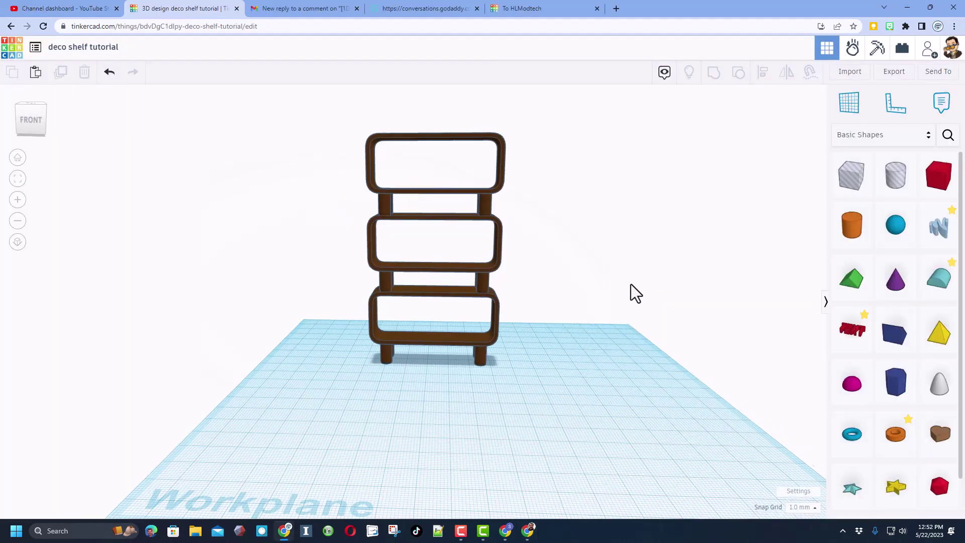
- Set the workspace background color to the peach preset in Settings
{"action": "right_click_drag", "start_coordinate": [631, 285], "coordinate": [658, 342]}
{"action": "left_click", "coordinate": [802, 498]}
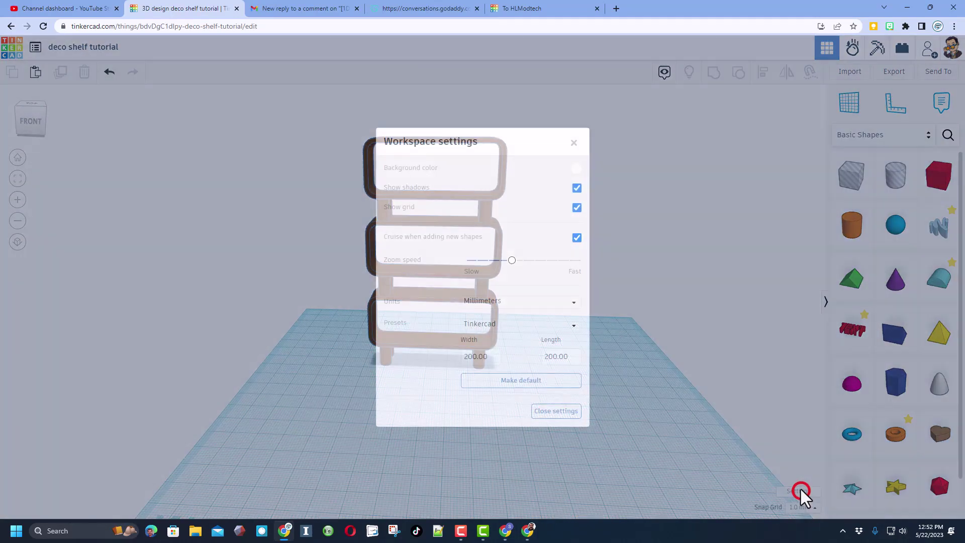
{"action": "left_click", "coordinate": [576, 168]}
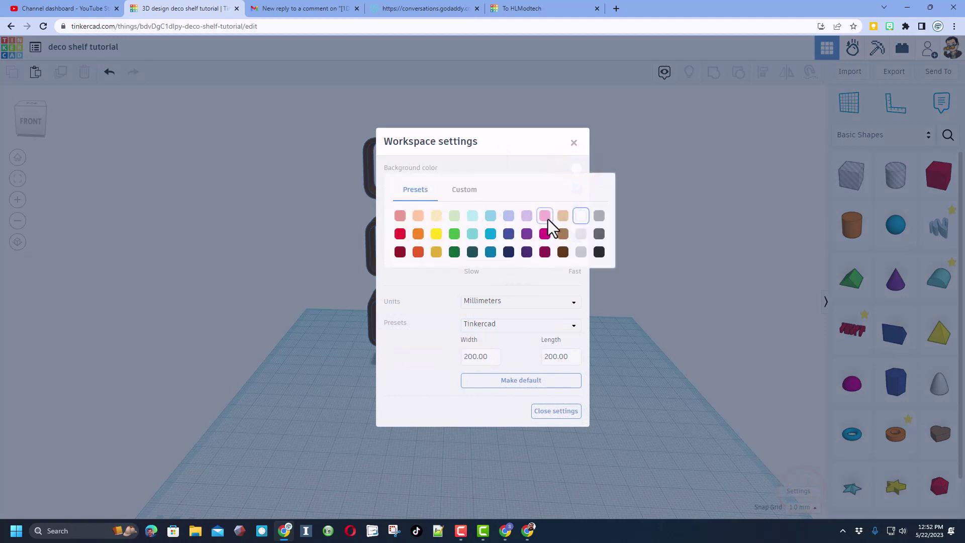
{"action": "left_click", "coordinate": [561, 222]}
{"action": "left_click", "coordinate": [658, 236]}
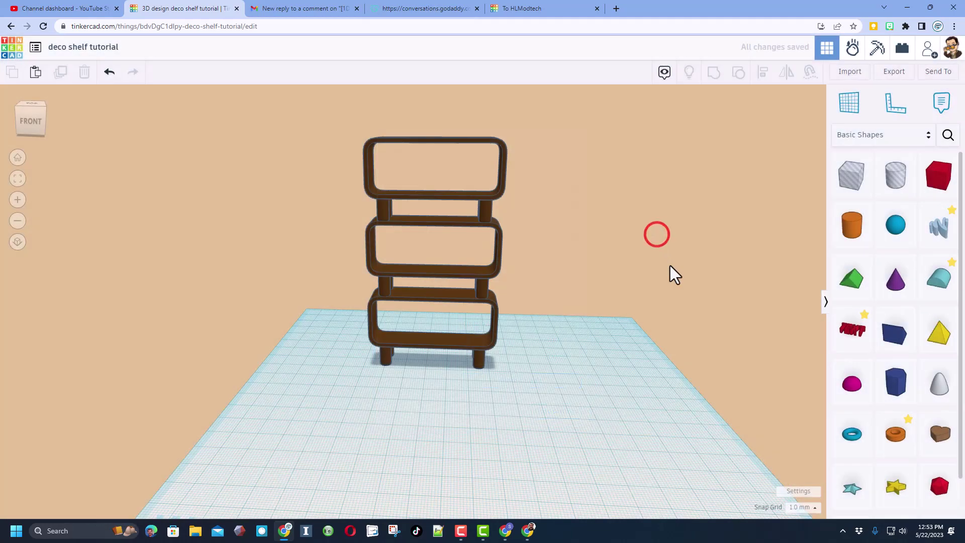
- Turn off Show grid in the workspace settings
{"action": "right_click_drag", "start_coordinate": [675, 274], "coordinate": [761, 457]}
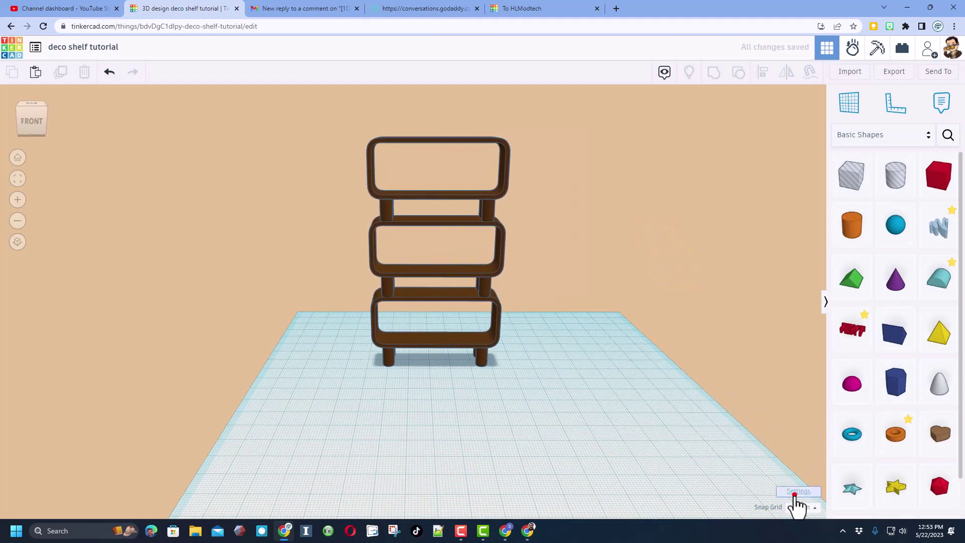
{"action": "left_click", "coordinate": [796, 492]}
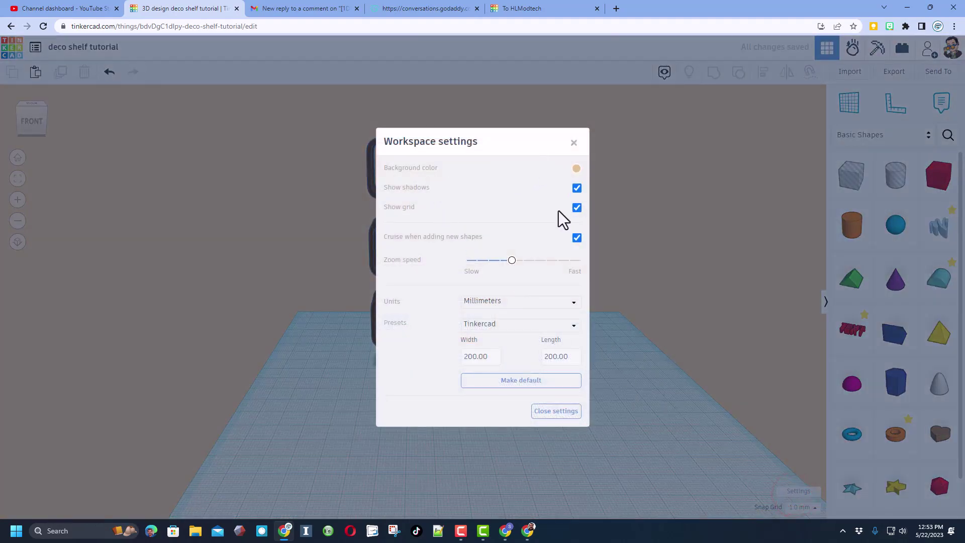
{"action": "left_click", "coordinate": [577, 209]}
{"action": "left_click", "coordinate": [605, 229]}
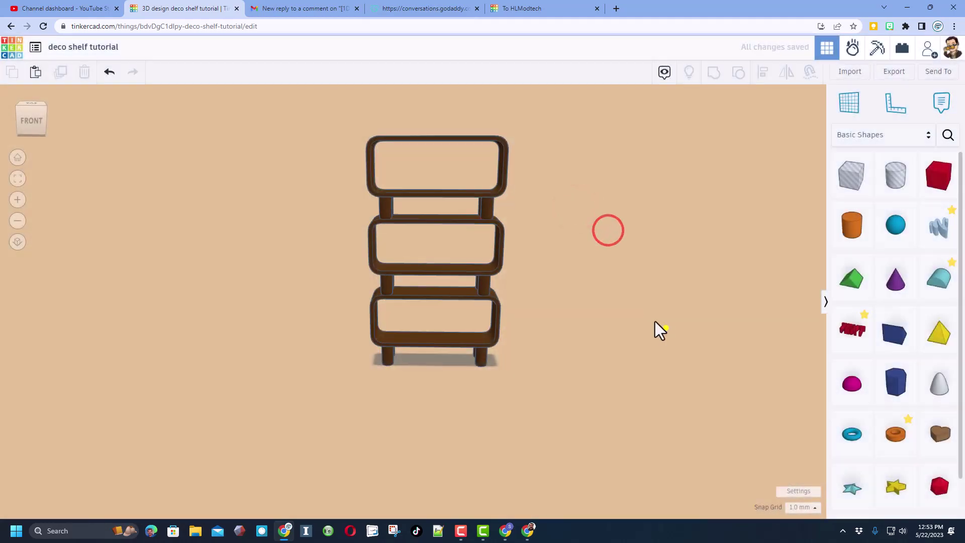
{"action": "right_click_drag", "start_coordinate": [628, 317], "coordinate": [691, 324]}
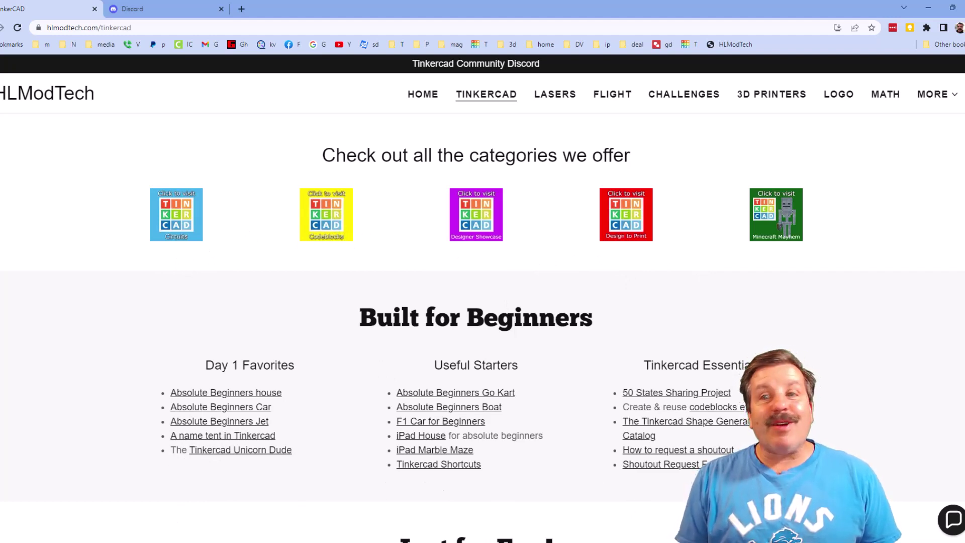
- Open the HLModTech Tinkercad page's contact chat bubble, then close it again
{"action": "left_click", "coordinate": [952, 520]}
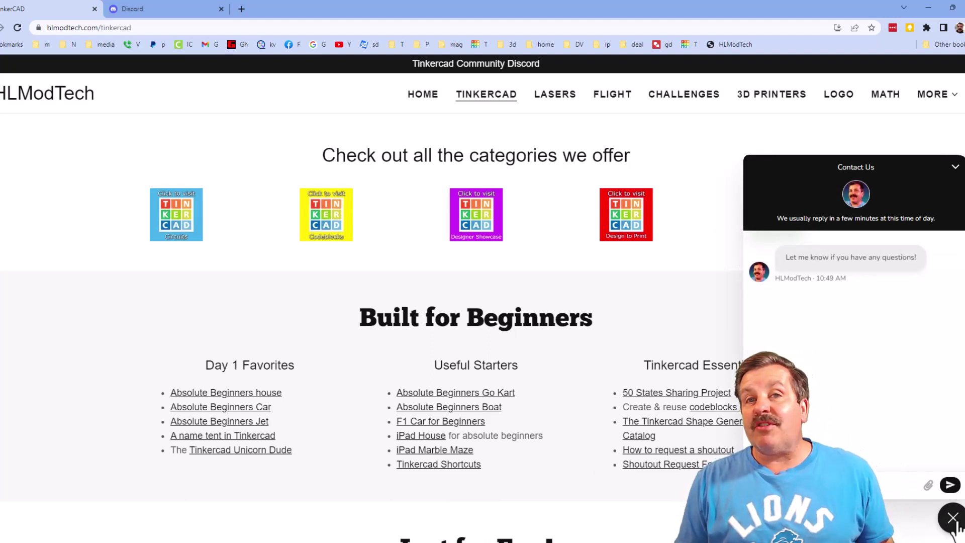
{"action": "left_click", "coordinate": [952, 517]}
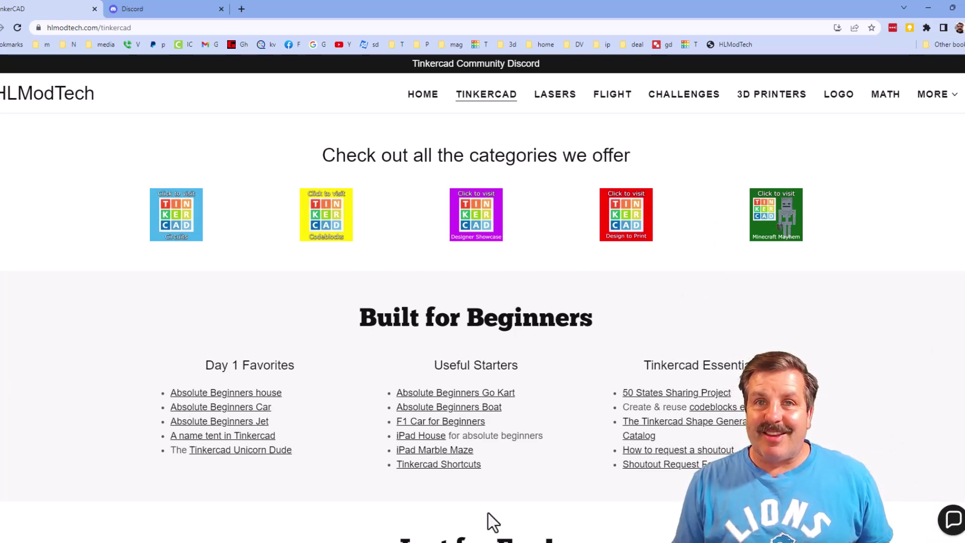
- Follow the Tinkercad Community Discord banner to its server invite page
{"action": "left_click", "coordinate": [474, 70]}
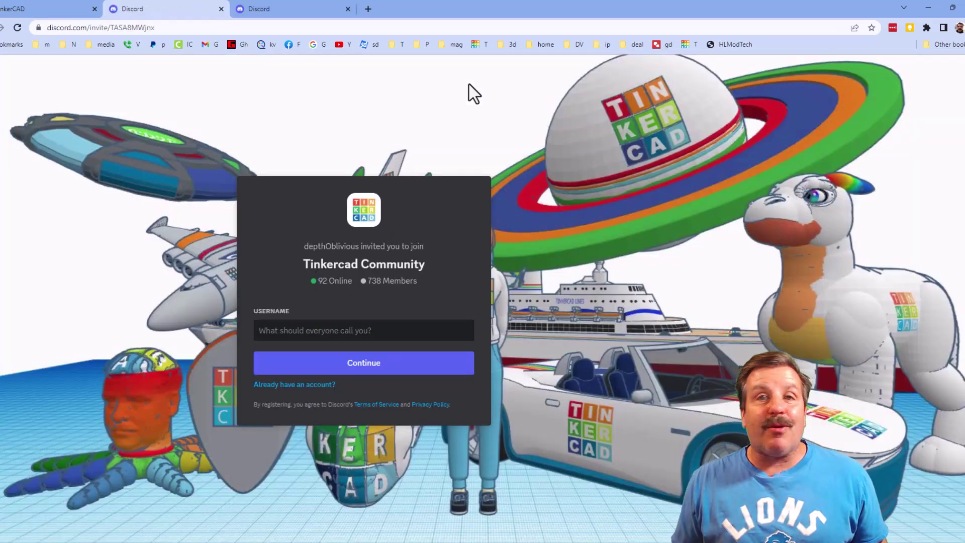